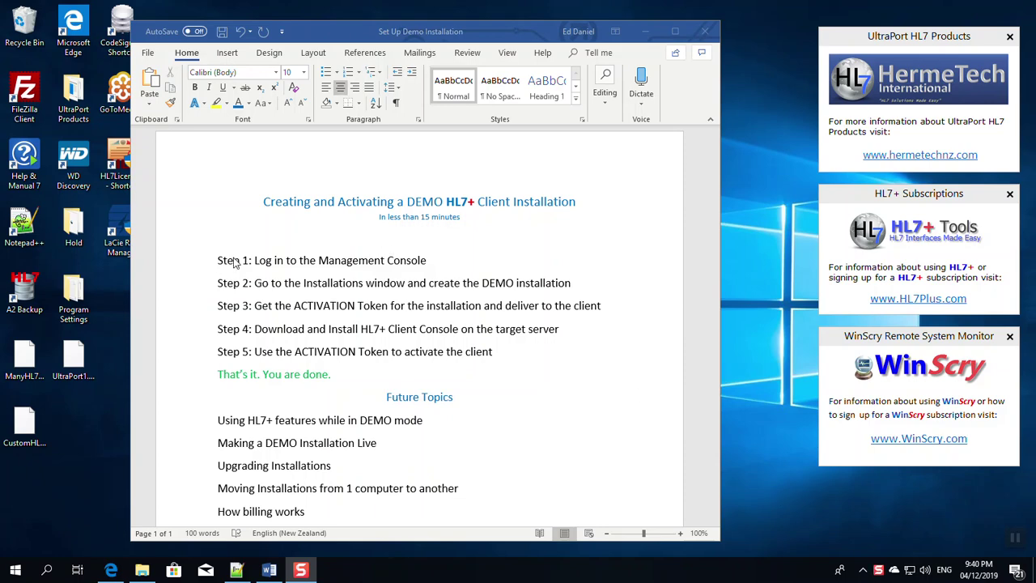
Minimize the Word checklist, open the HL7+ Management Console and log in by entering the account password
click(429, 217)
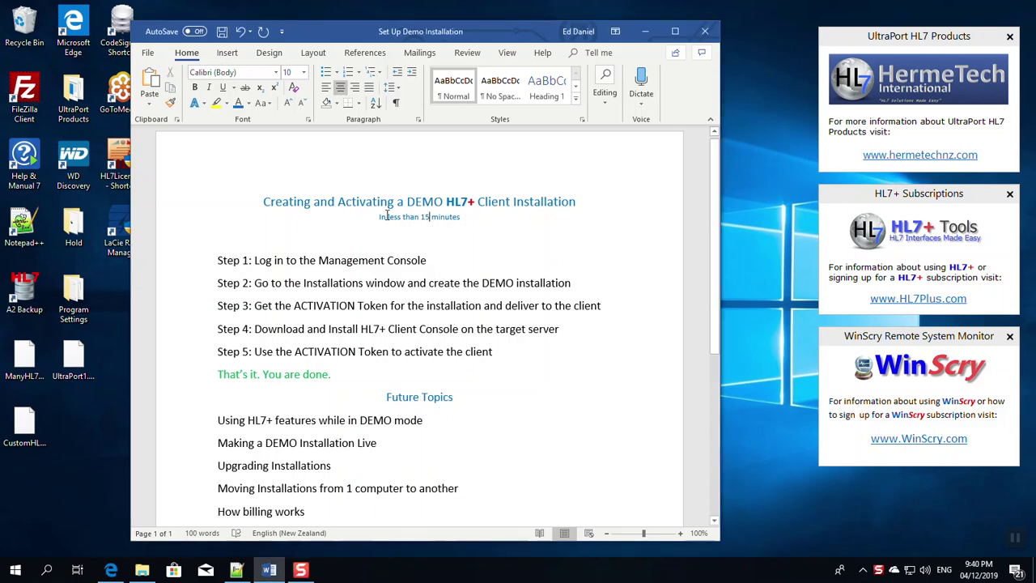
click(643, 31)
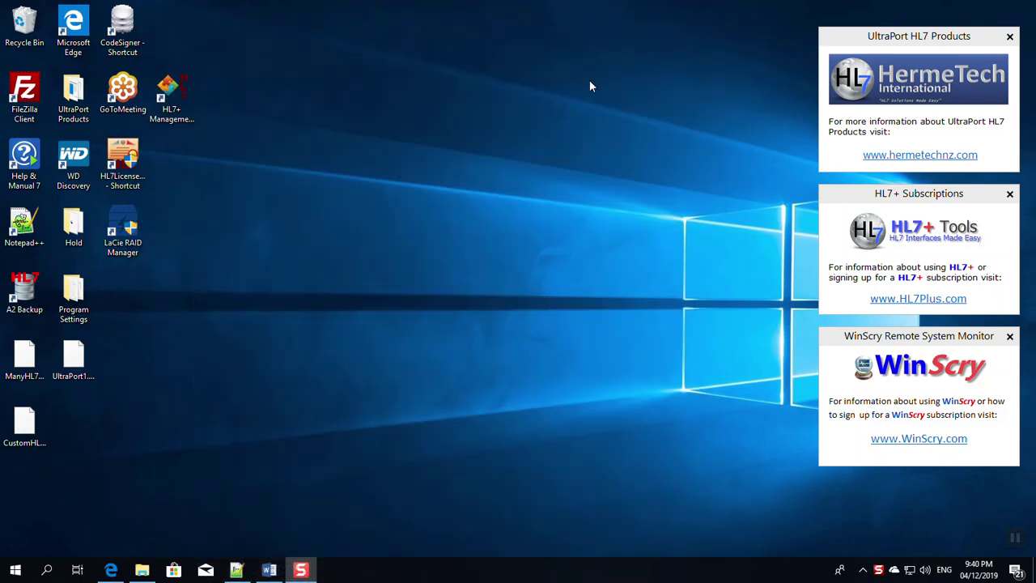
click(172, 91)
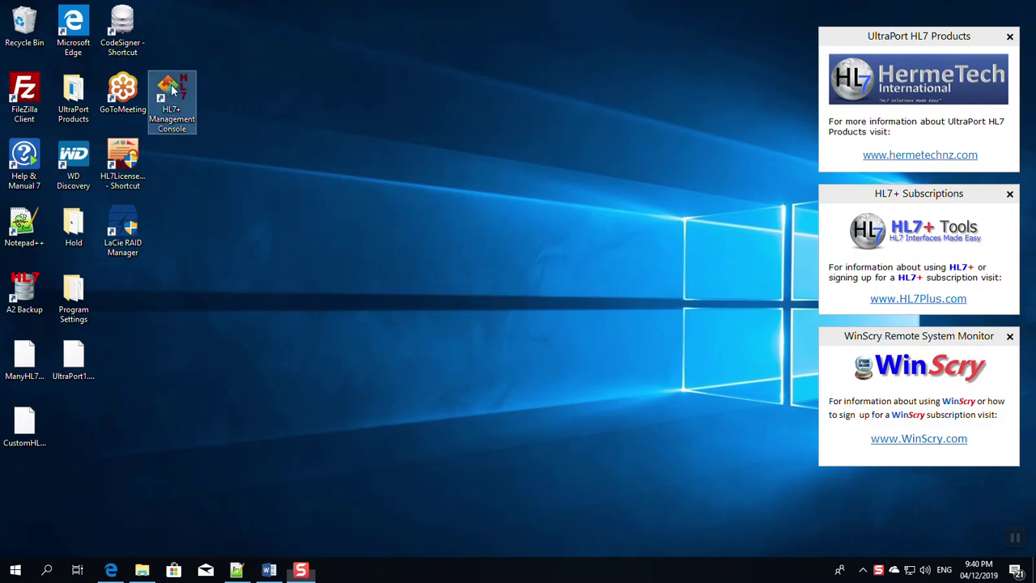
double_click(172, 91)
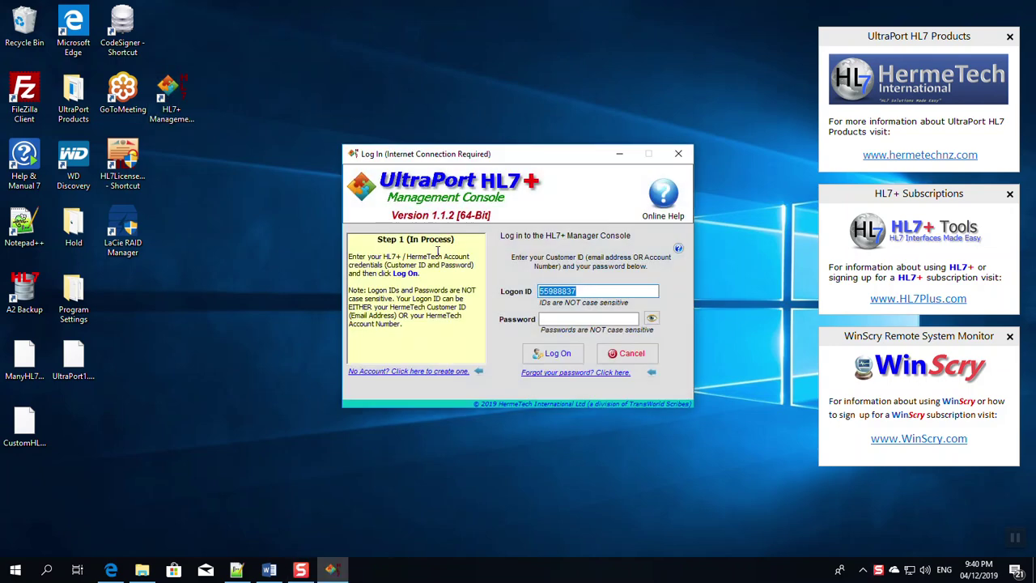
click(581, 318)
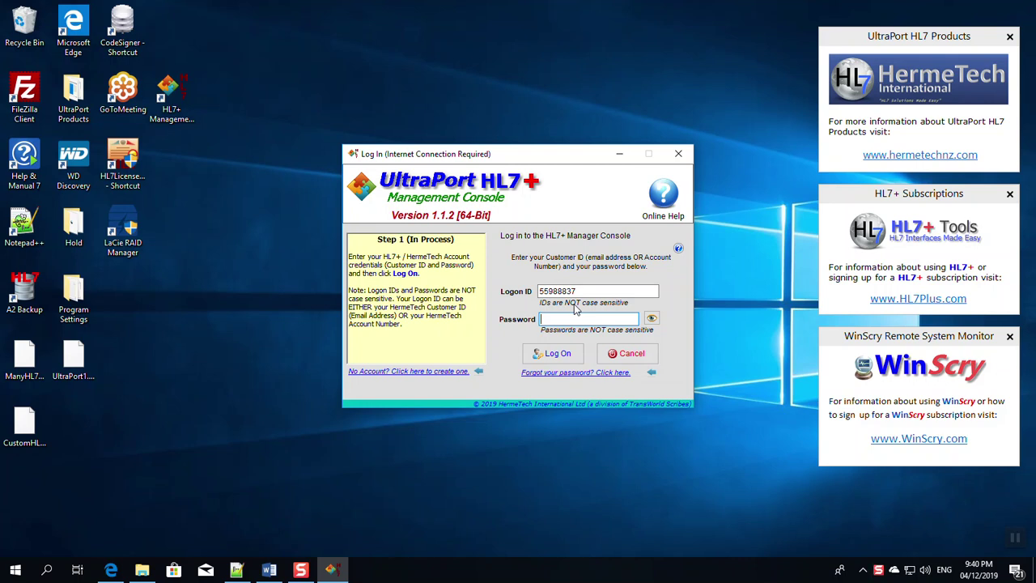
text(*****)
key(Return)
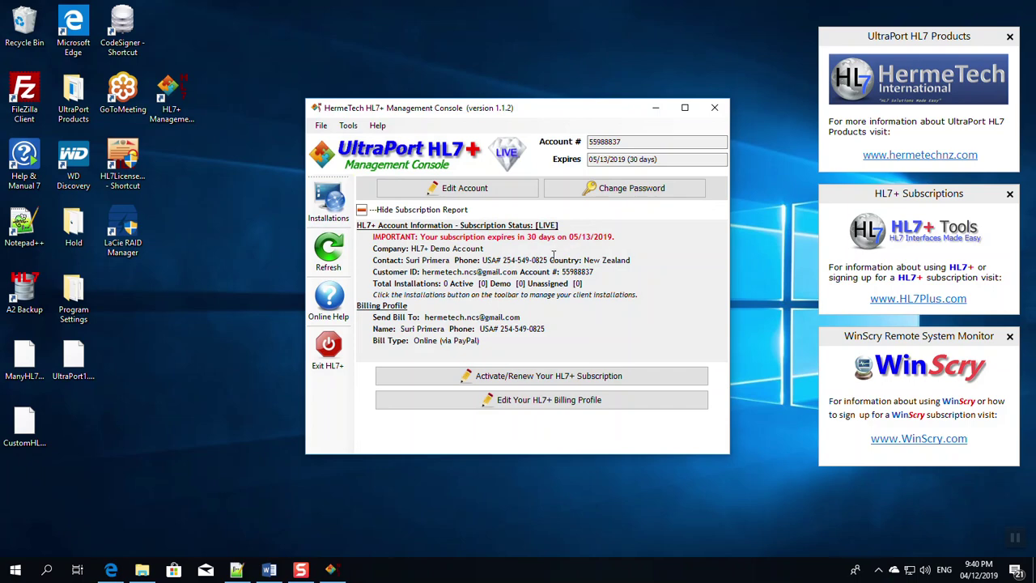
Switch to the Word checklist, strike through the Step 1 line about logging in, and minimize the document
click(268, 569)
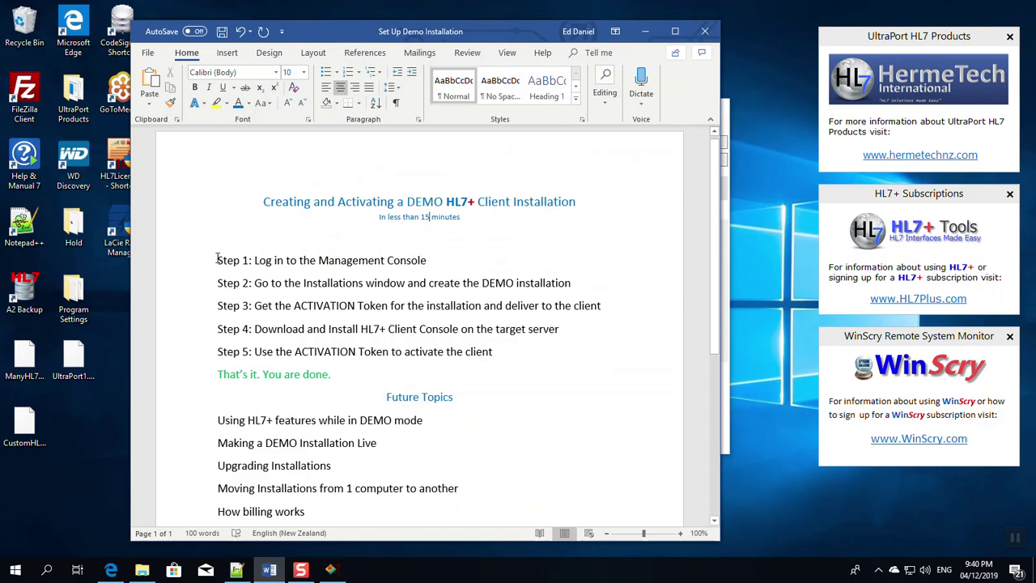
drag(216, 260, 414, 260)
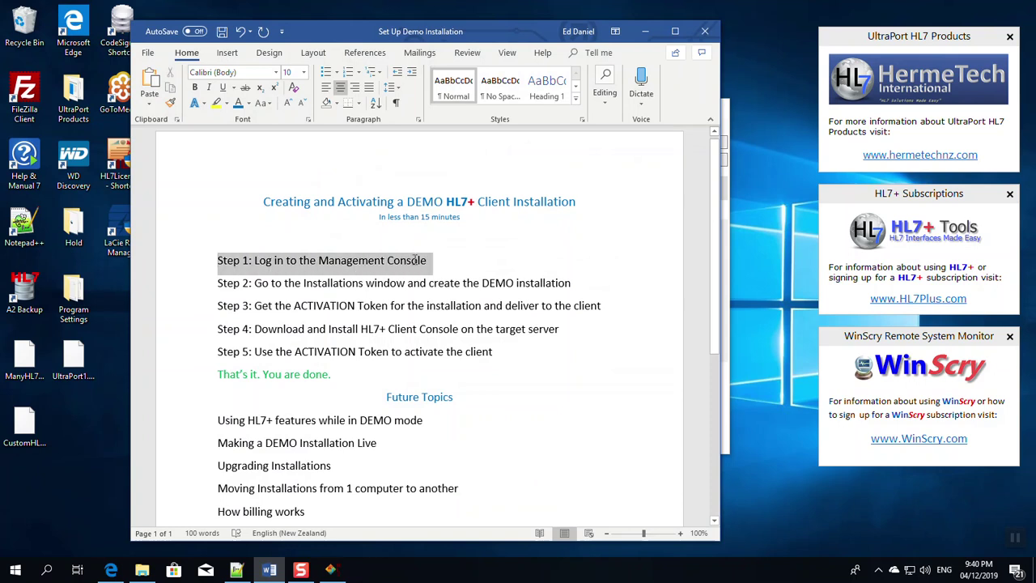
click(245, 87)
click(299, 285)
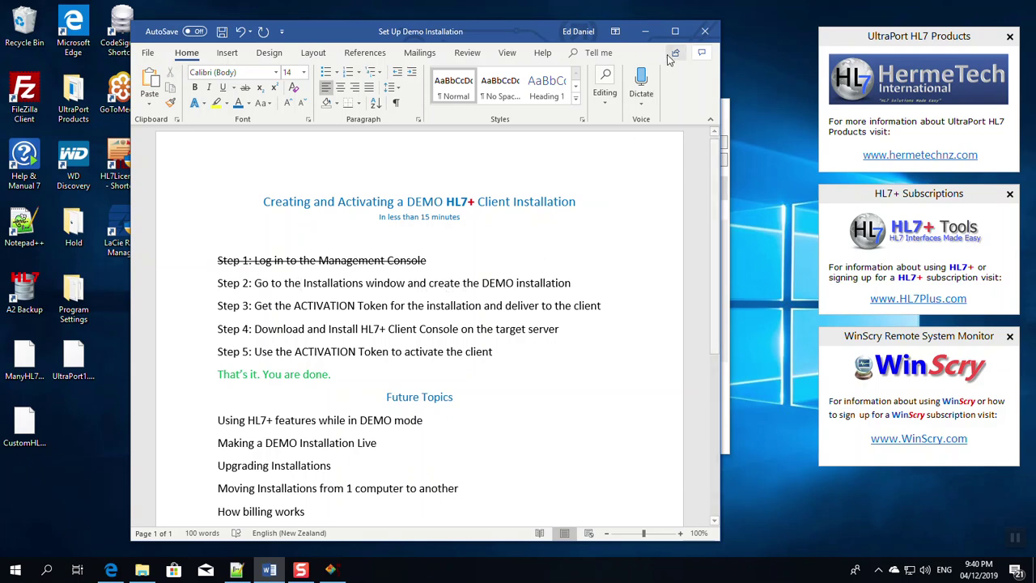
click(640, 32)
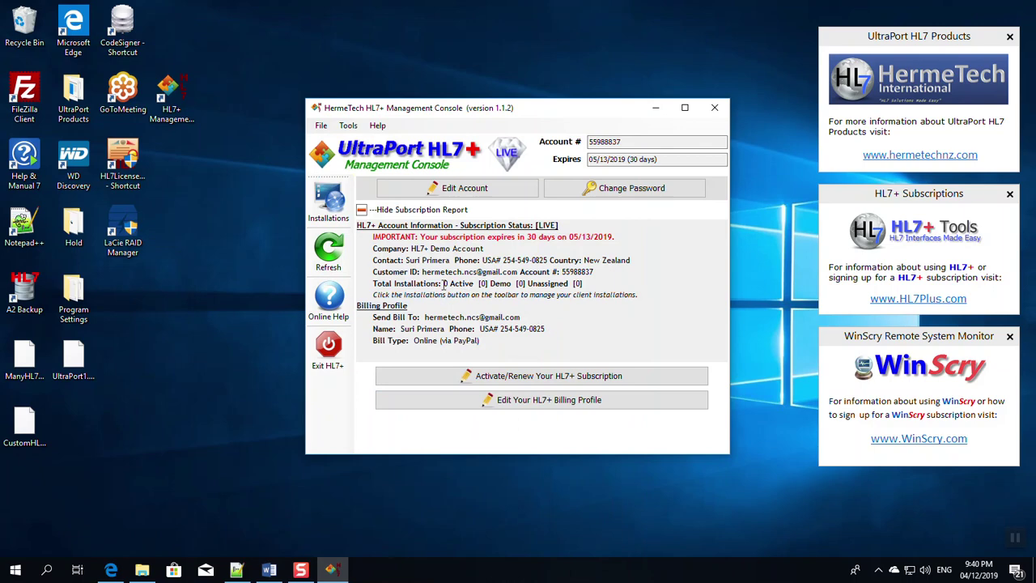
In the Management Console's Installations view, start a new DEMO client installation and dismiss the information about demo restrictions
click(331, 200)
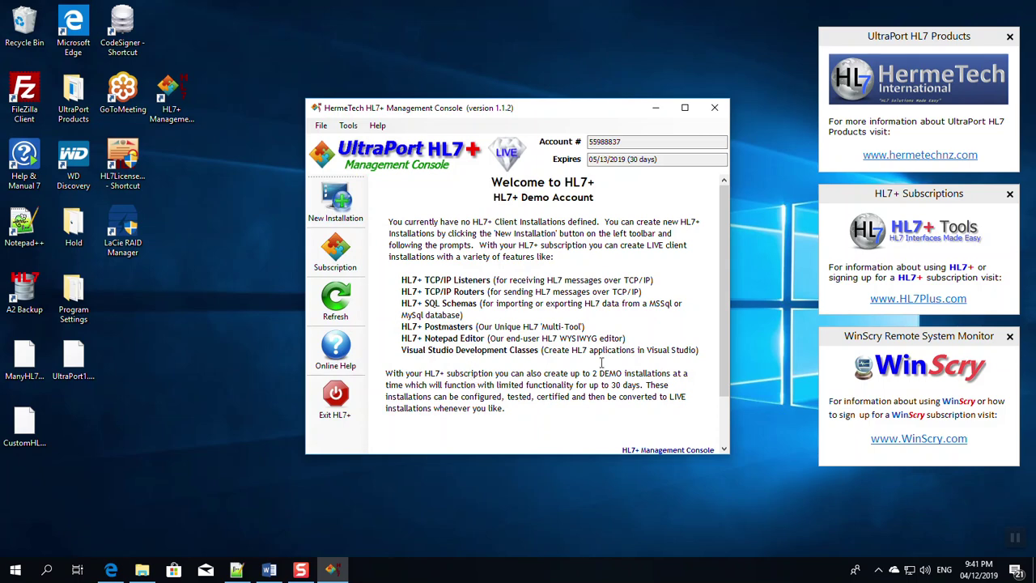
scroll(721, 365, down, 2)
scroll(727, 324, up, 2)
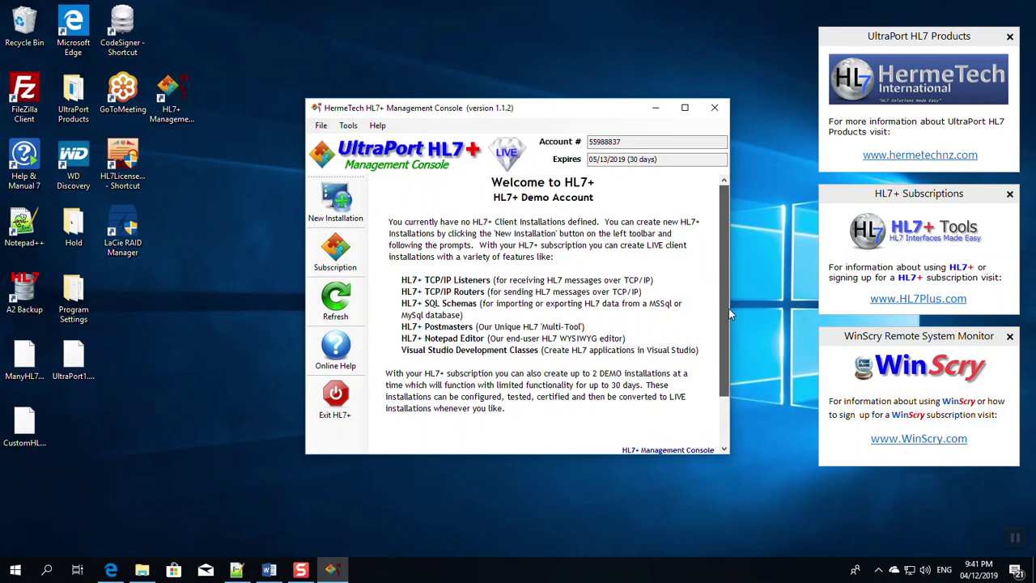
click(338, 206)
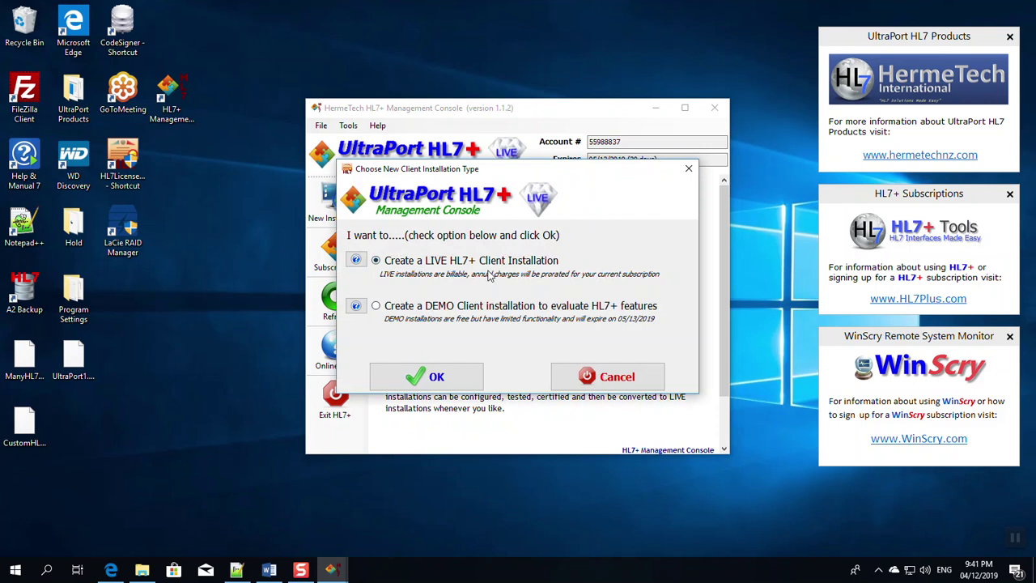
click(382, 309)
click(437, 377)
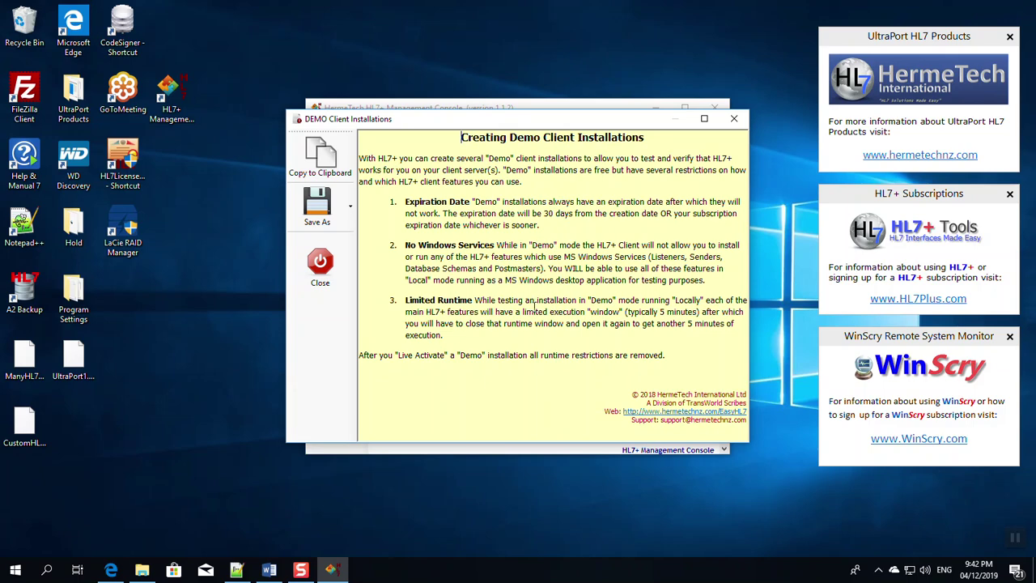
click(332, 262)
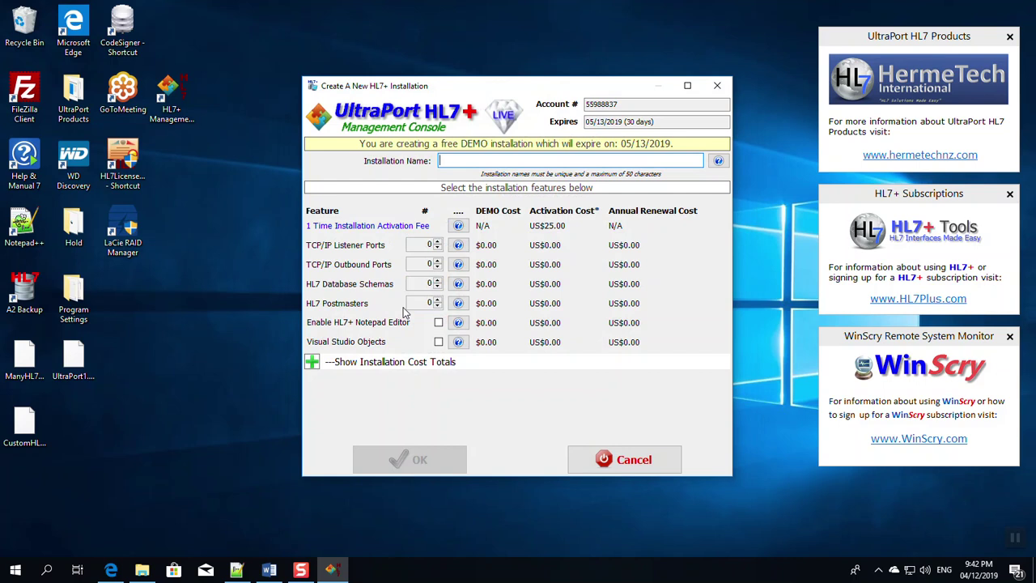
Create the installation "Harper Valley Women's Clinic" with 1 TCP/IP listener port, 1 outbound port, 1 database schema and the HL7+ Notepad Editor enabled
text(Har)
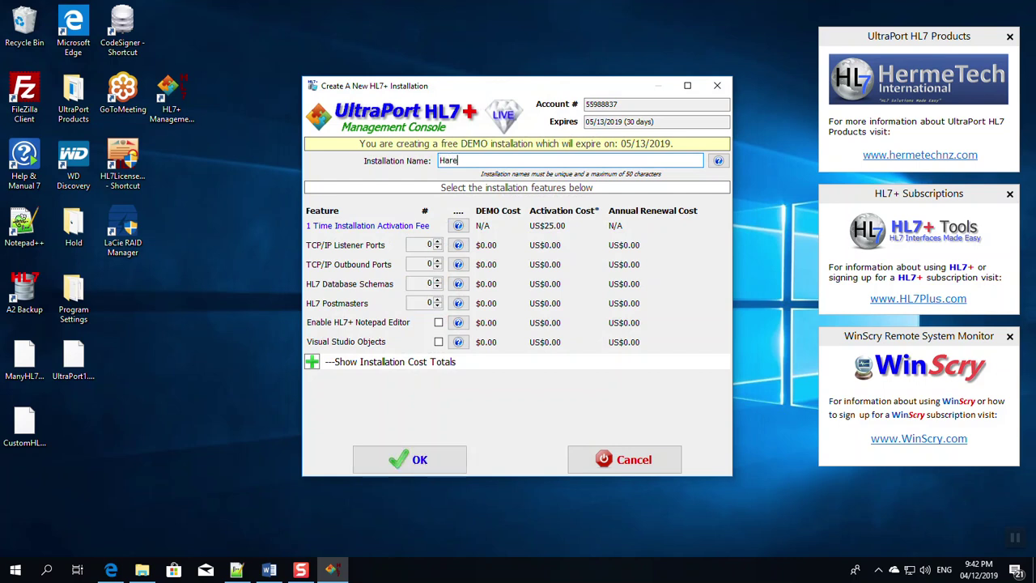
text(per Valley Women's Clinic)
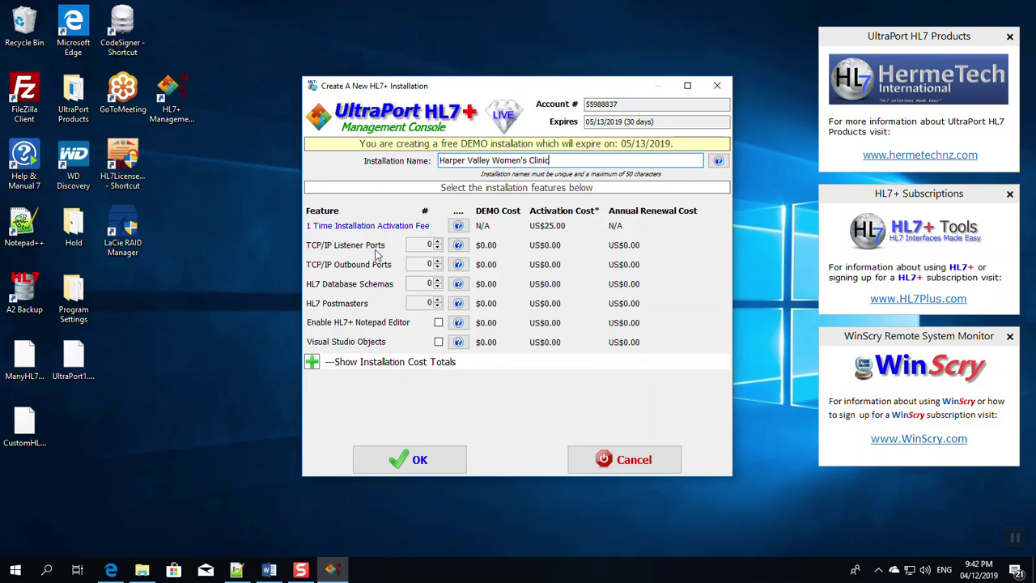
click(437, 242)
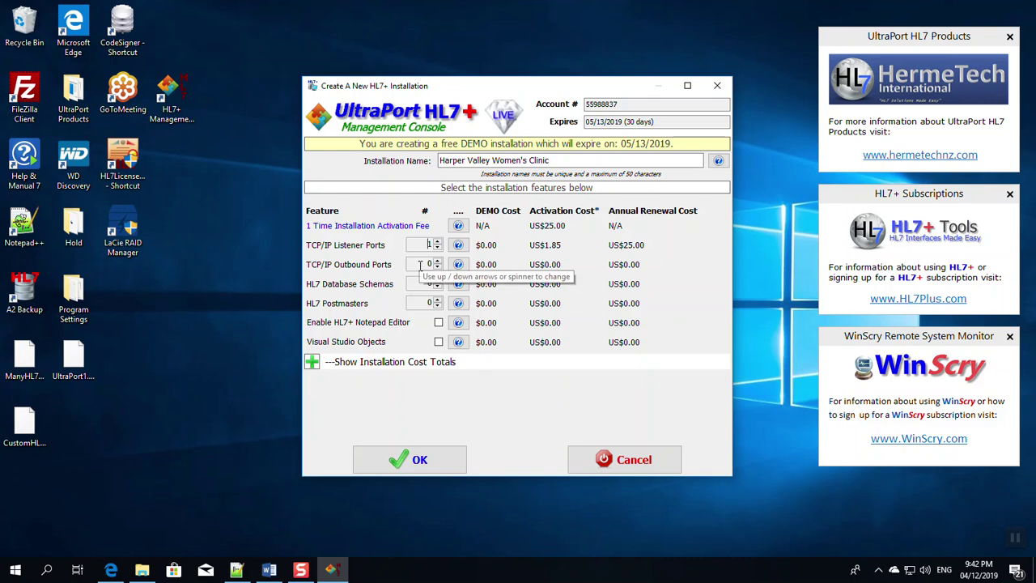
click(438, 261)
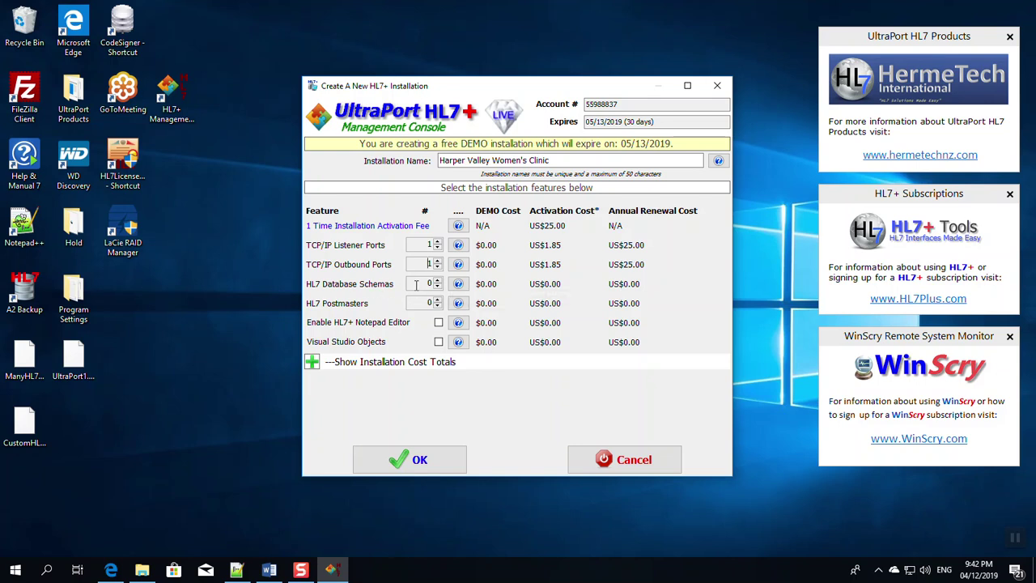
click(419, 302)
click(436, 281)
click(438, 323)
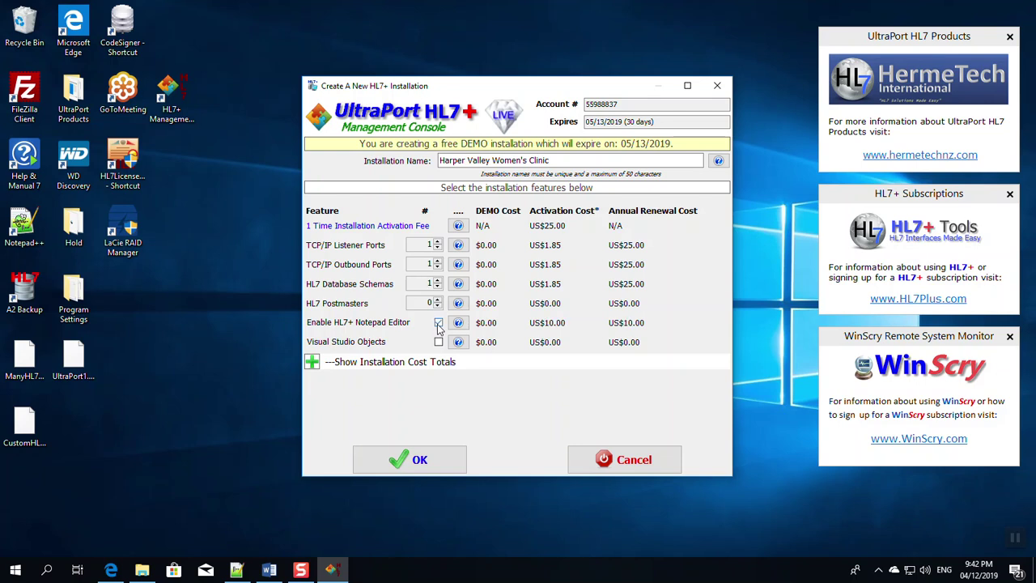
click(313, 364)
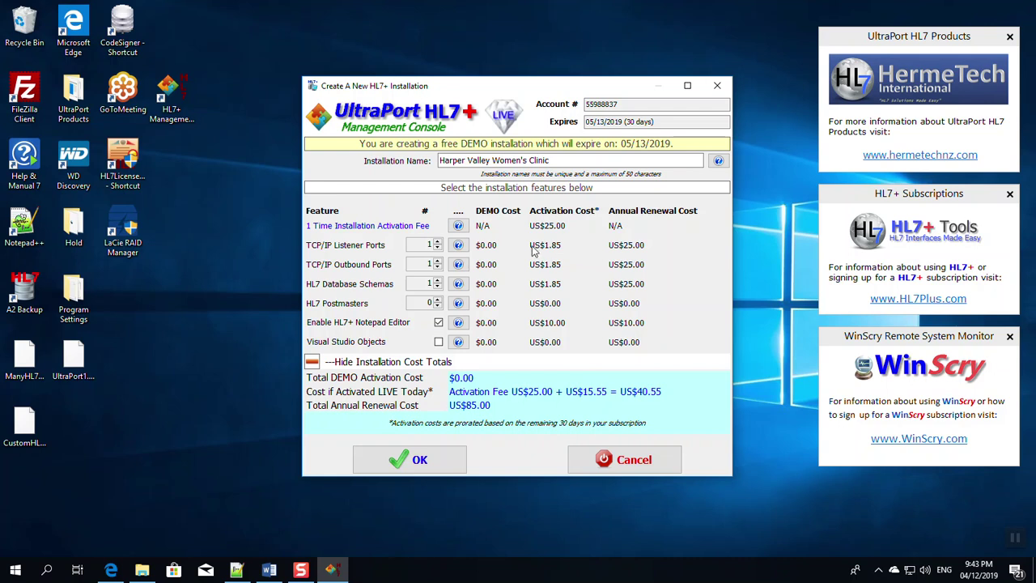
click(414, 460)
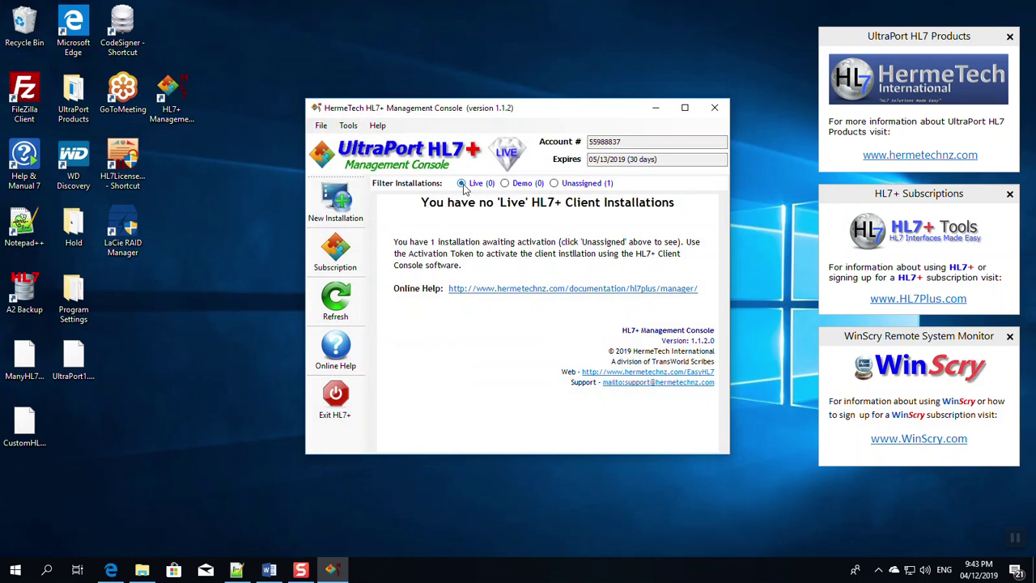
Filter the installations to Unassigned and select Harper Valley Women's Clinic
click(554, 183)
click(505, 218)
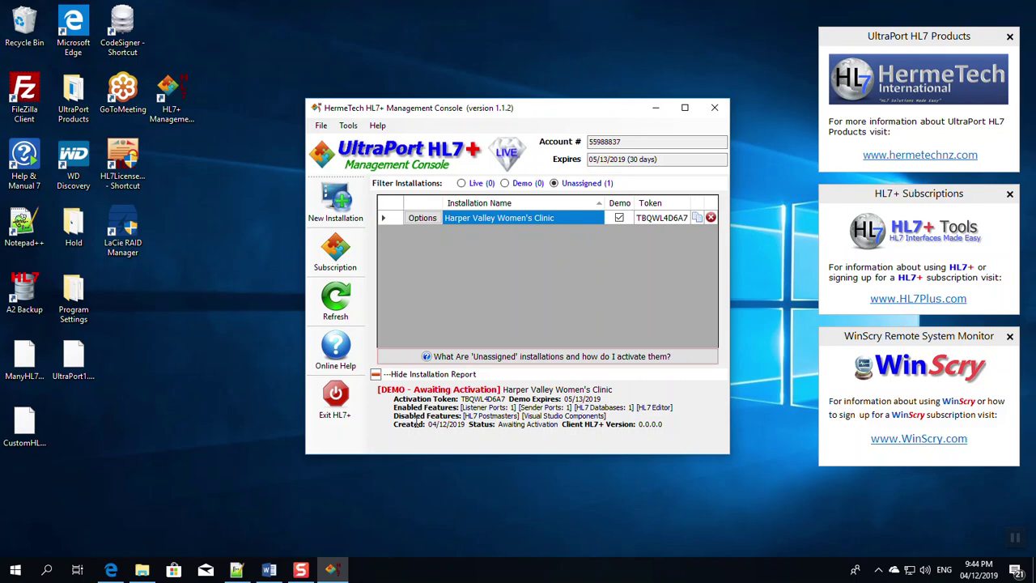
In the Word checklist, strike through the Step 2 line and select the Step 3 text after its label, then minimize the document
mouse_move(270, 562)
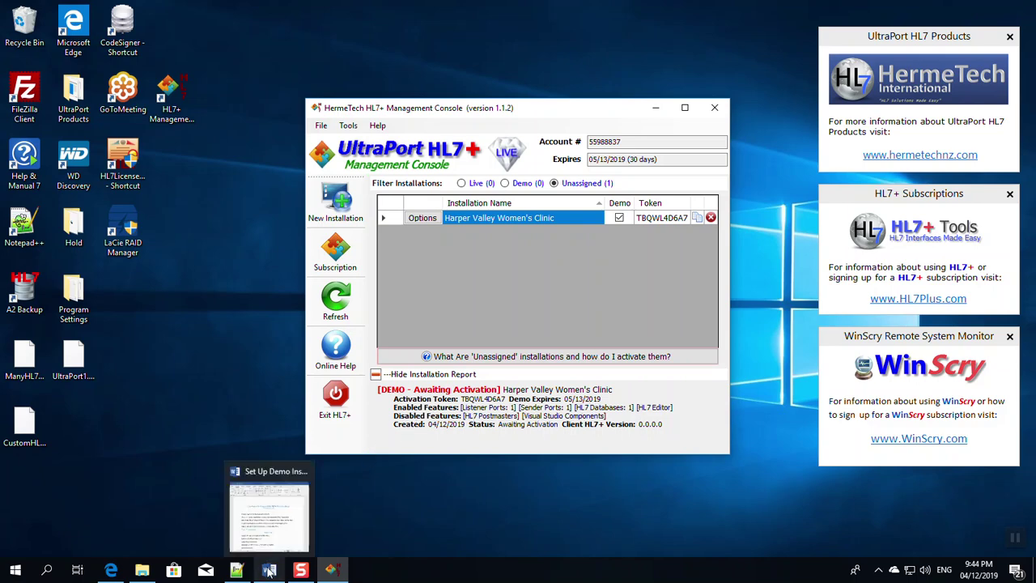
click(296, 478)
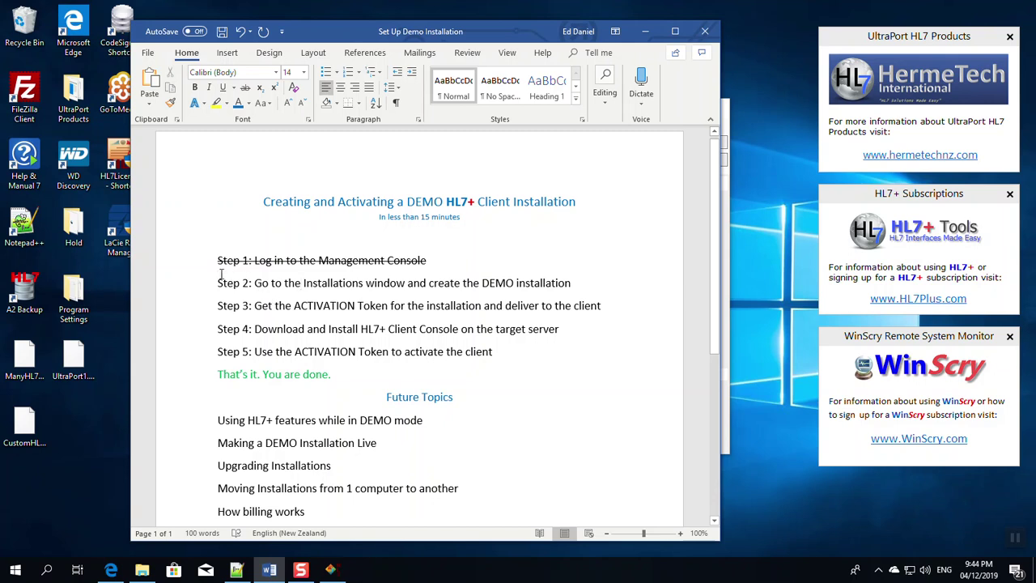
drag(218, 282, 576, 285)
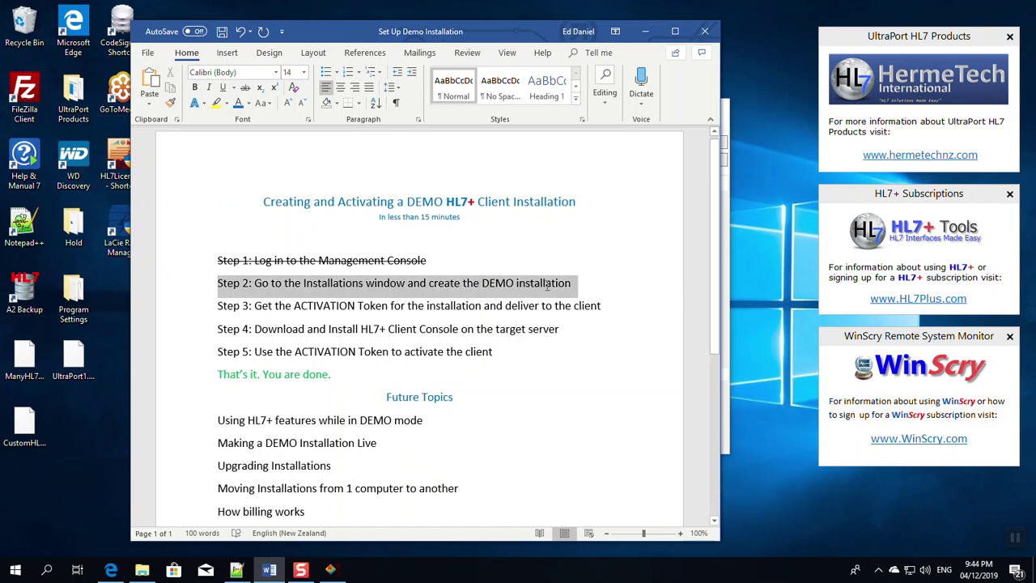
click(245, 88)
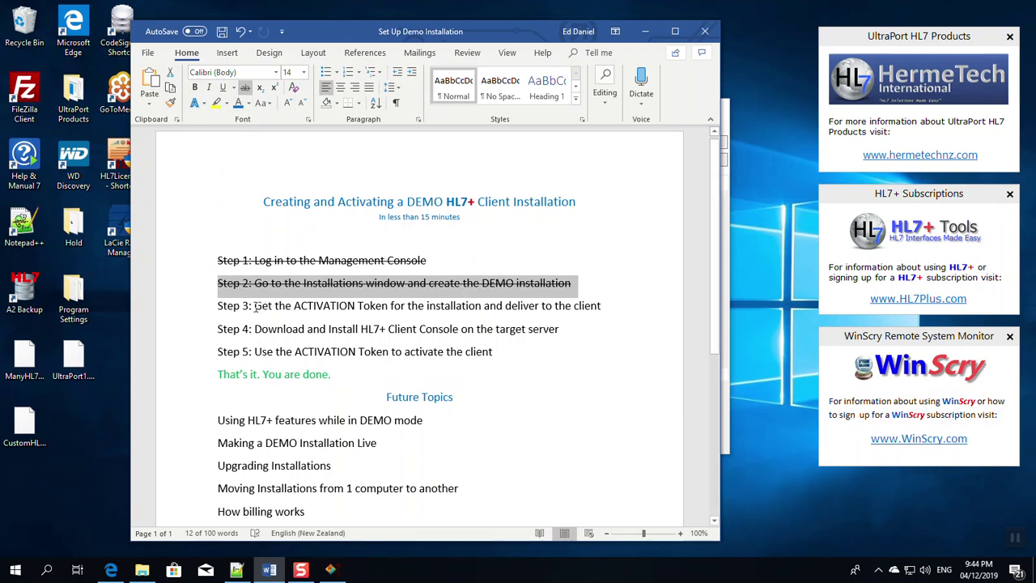
drag(254, 306, 591, 302)
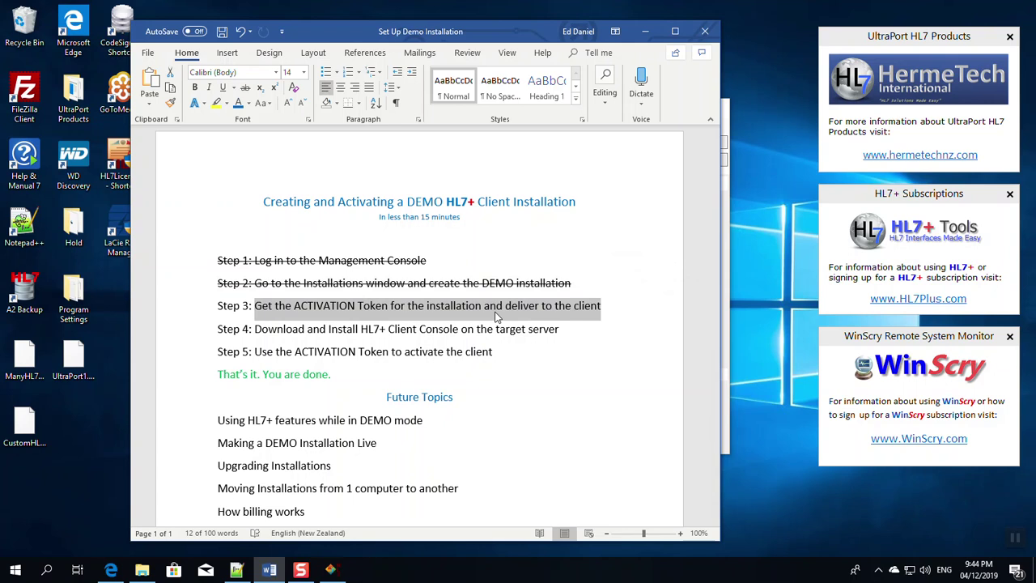
click(644, 34)
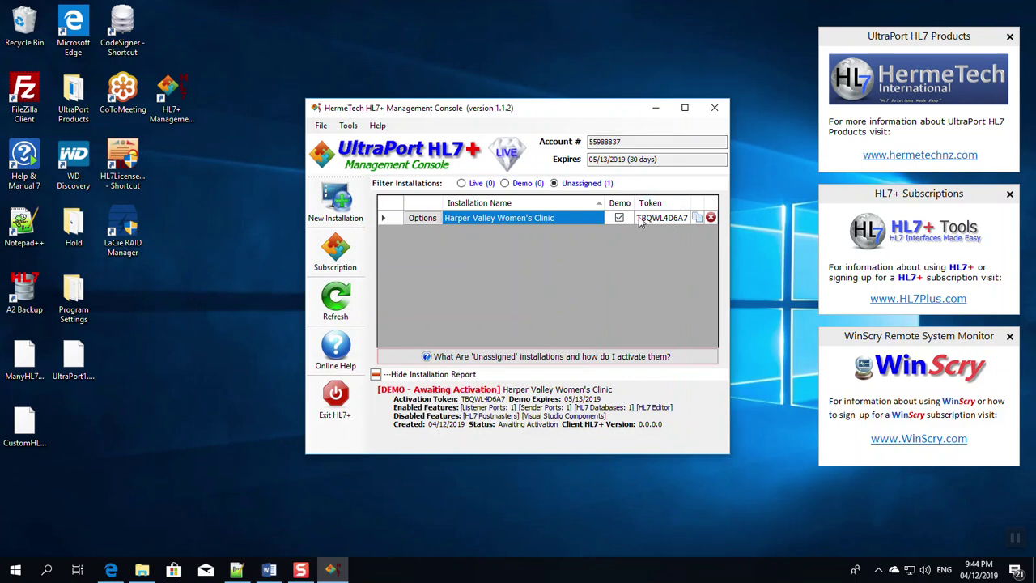
Copy the activation token of the Harper Valley Women's Clinic installation and paste it into the empty Notepad++ file
click(697, 219)
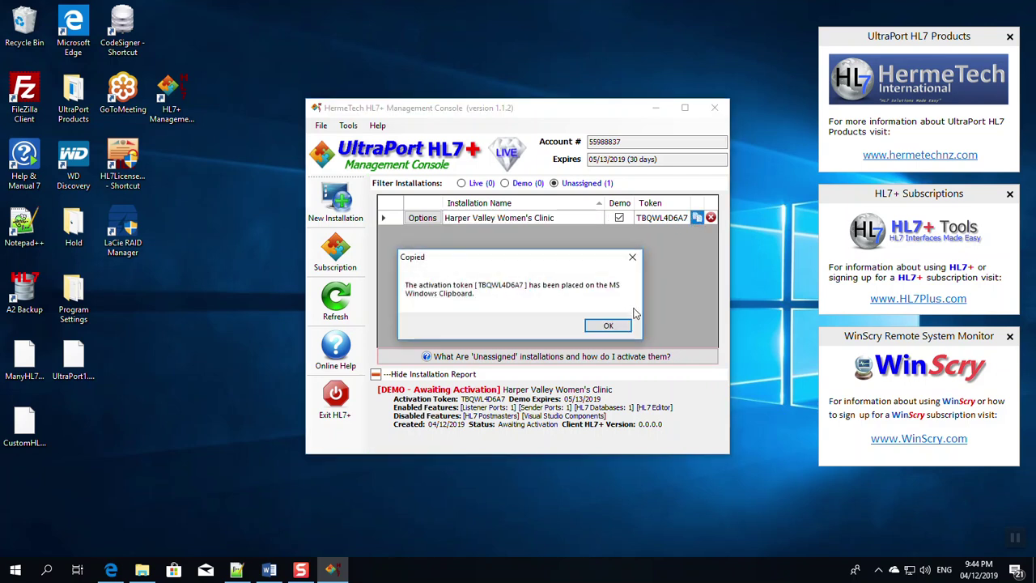
click(611, 326)
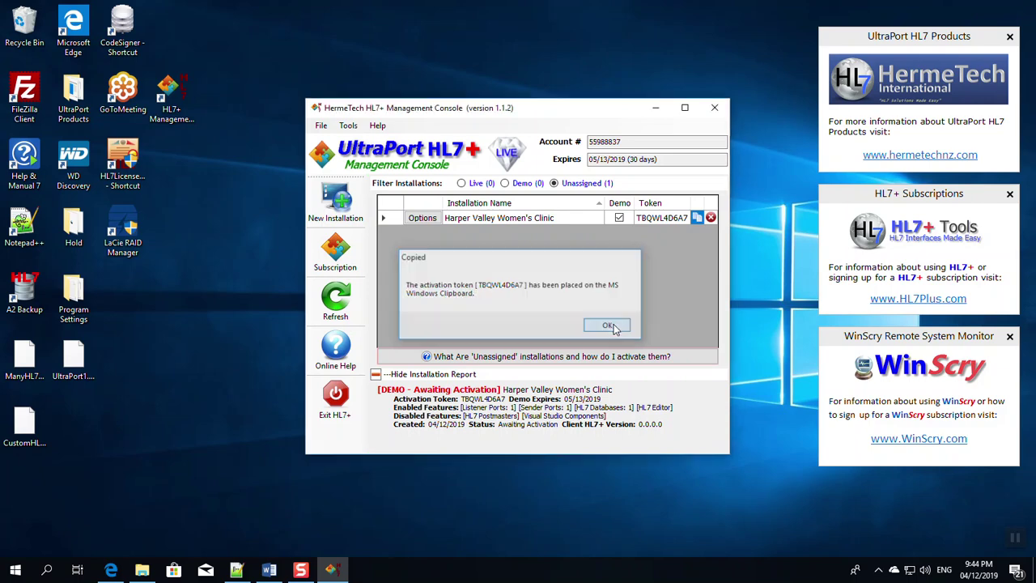
click(237, 569)
right_click(206, 156)
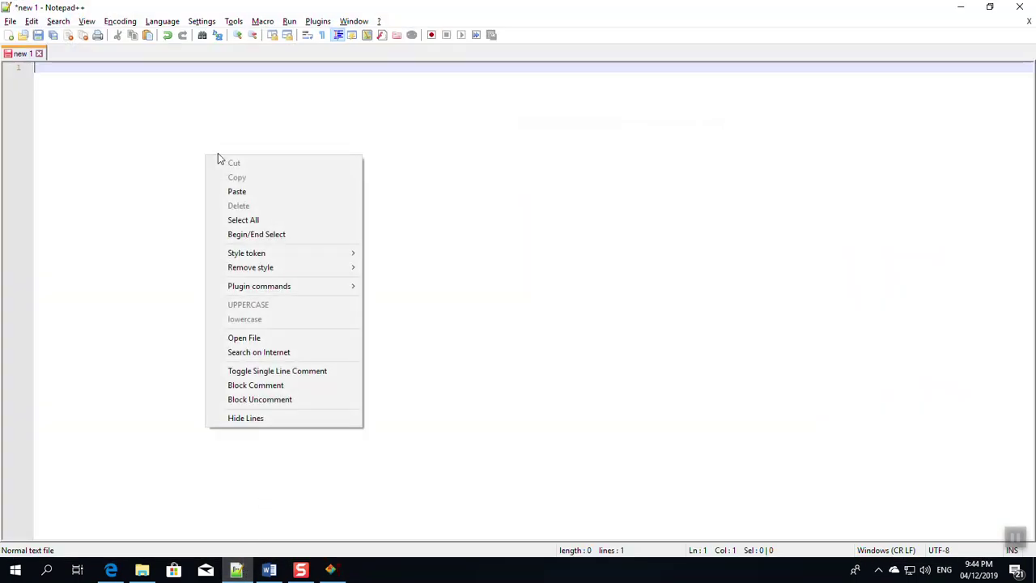
click(246, 193)
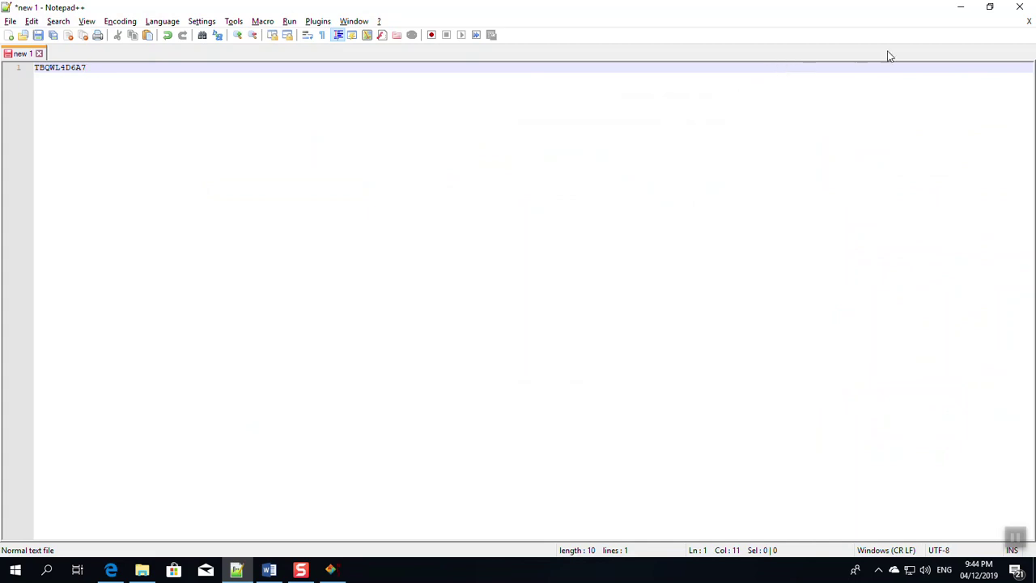
click(958, 8)
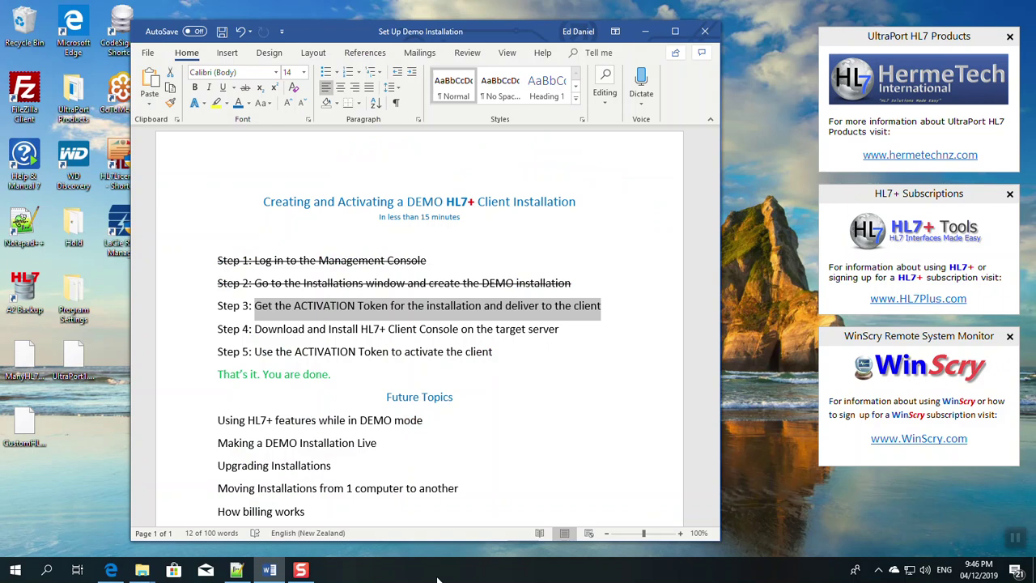
Strike through the selected Step 3 text in the Word checklist
click(247, 92)
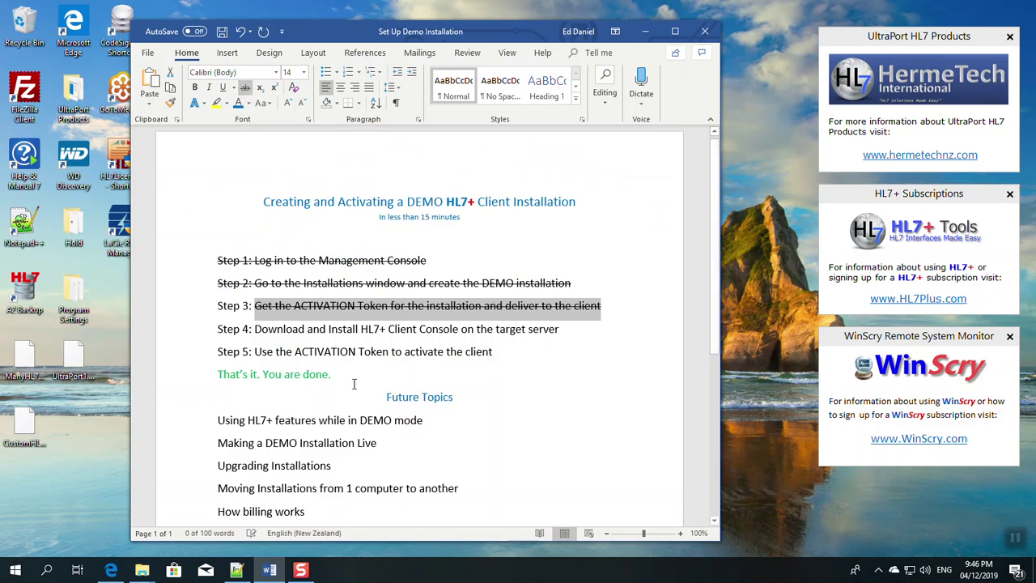
View the HL7+ Client Console download page in Microsoft Edge, then minimize the browser and the Word checklist
click(305, 333)
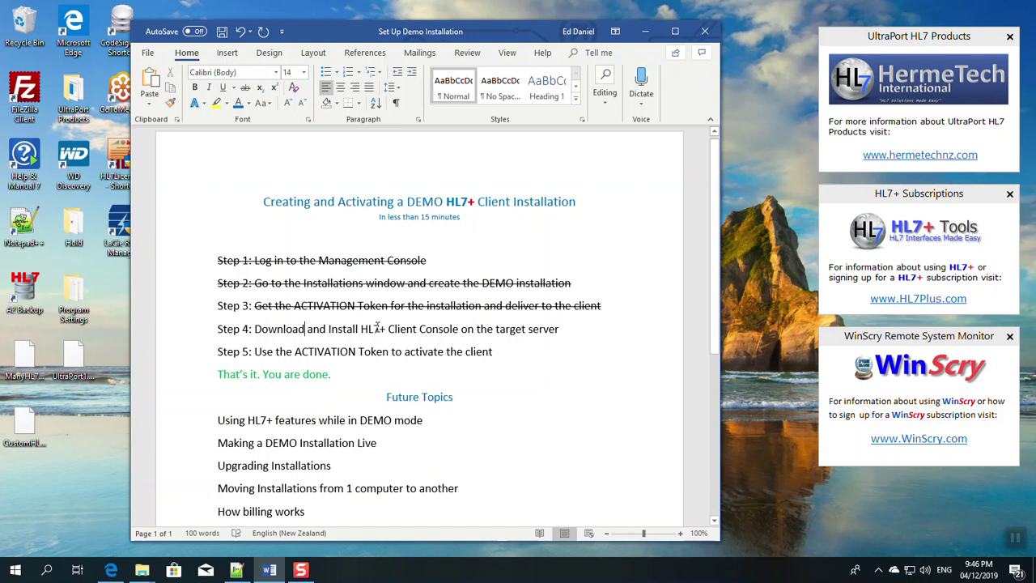
click(114, 573)
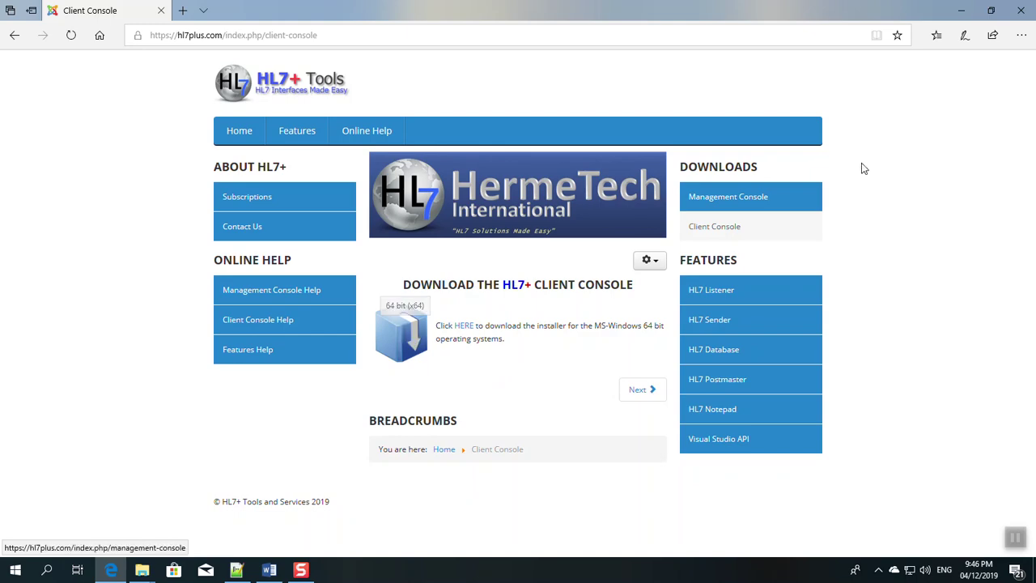
click(960, 15)
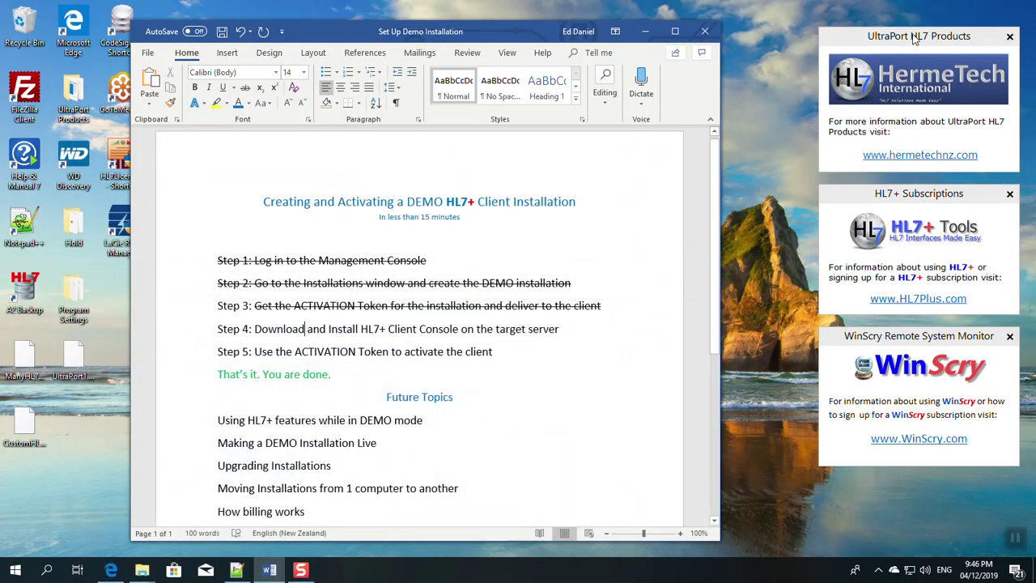
click(645, 30)
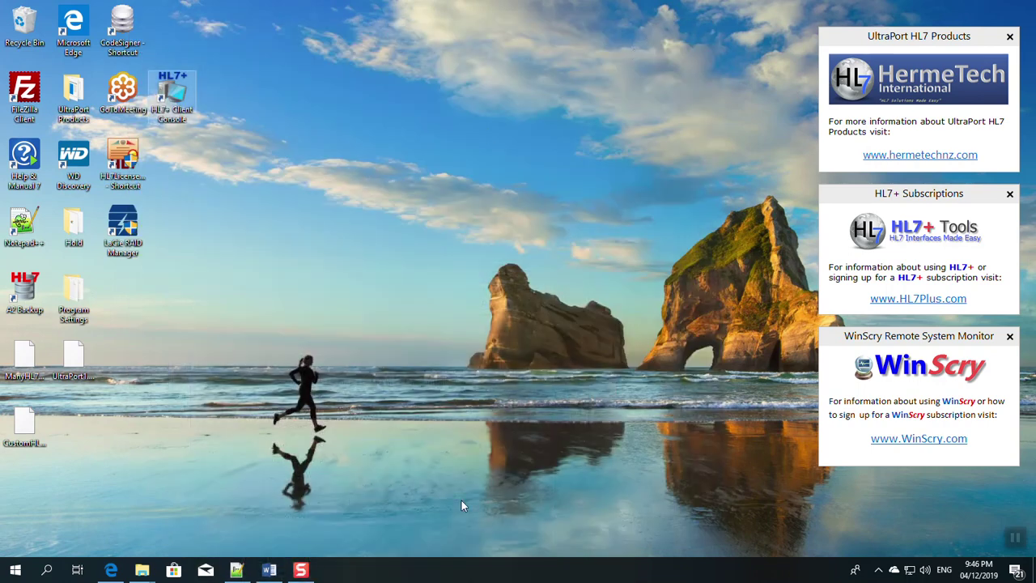
Strike through the whole Step 4 line in the Word checklist and place the cursor at the start of Step 5
click(269, 569)
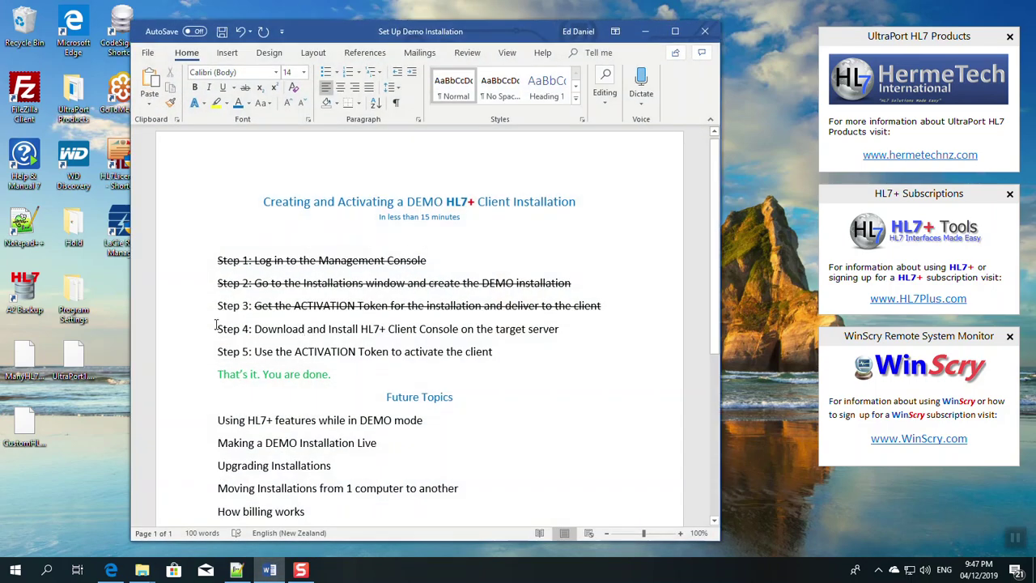
drag(217, 328, 556, 338)
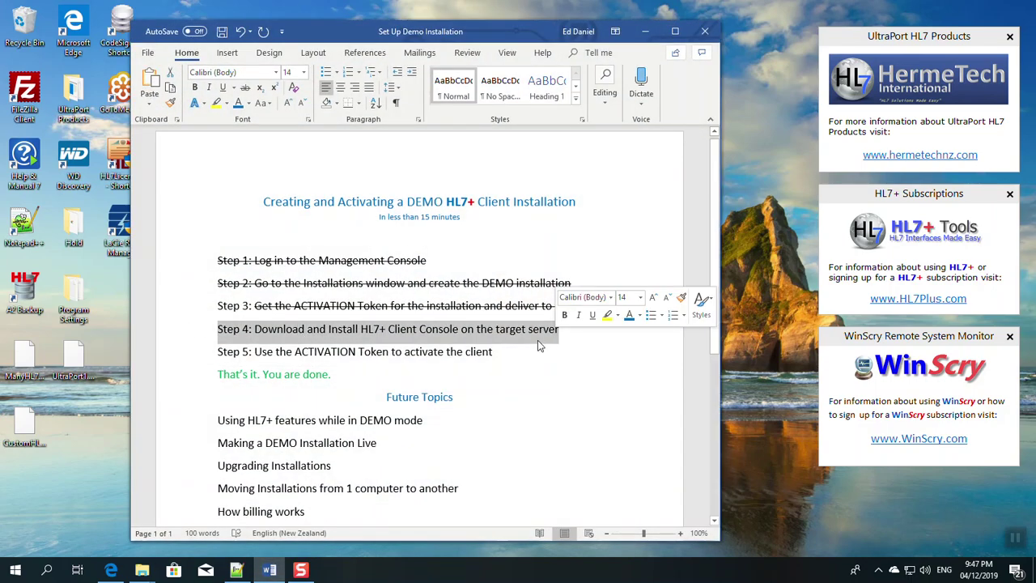
click(245, 88)
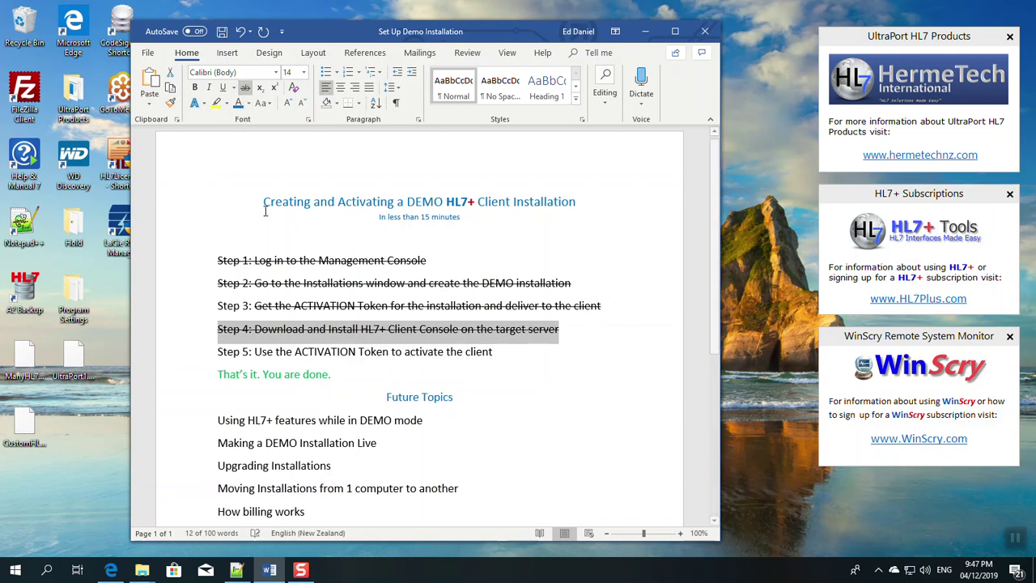
click(218, 351)
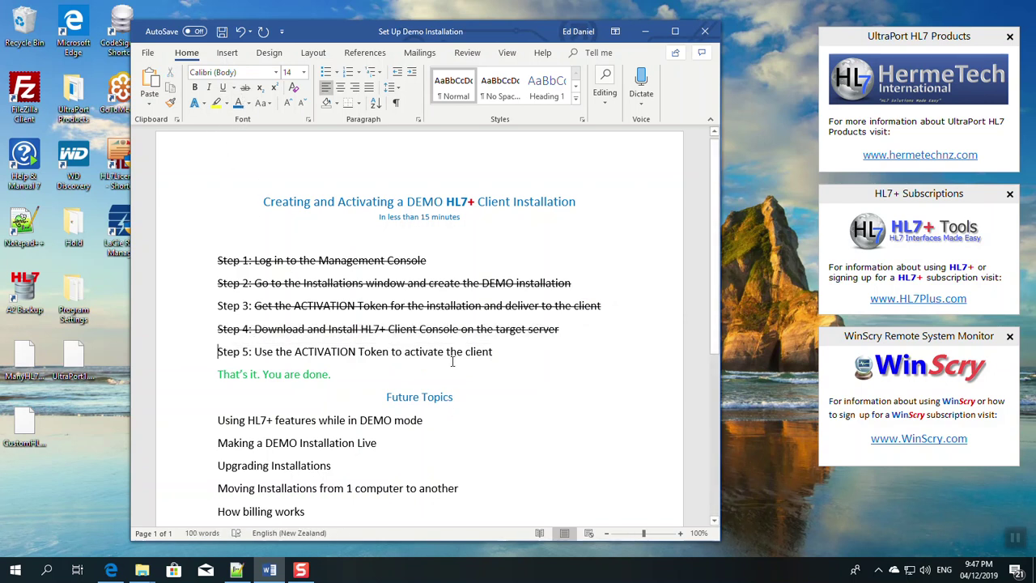
Switch from Word to the HL7+ Client Console, check the Installation field and activation instructions, and open the activation dialog
click(644, 32)
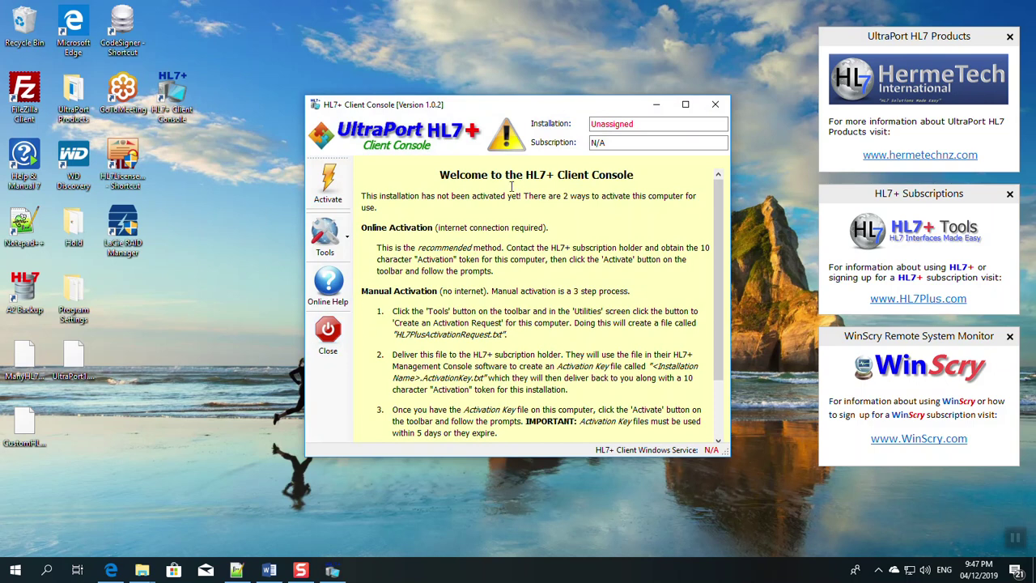
double_click(613, 124)
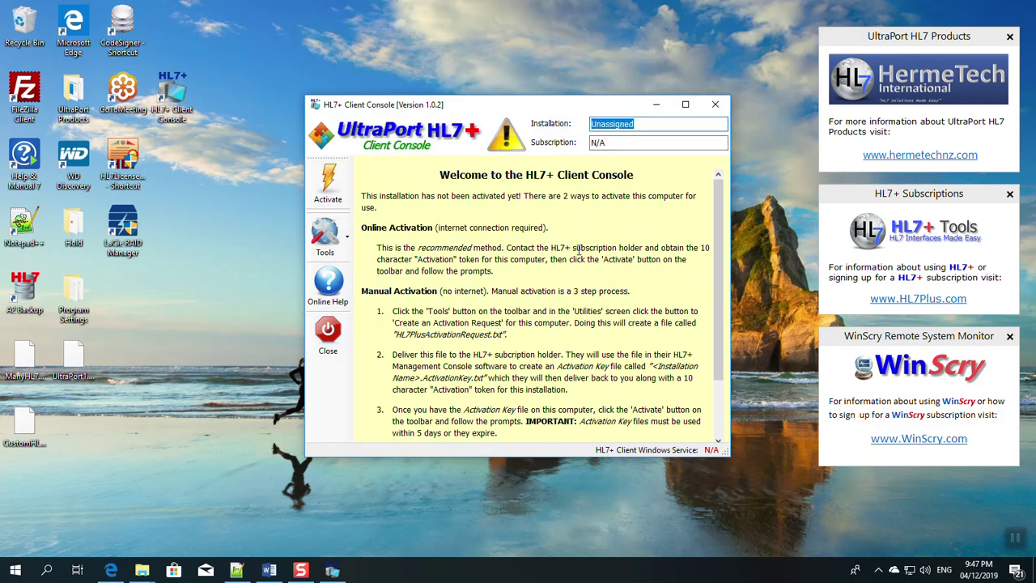
click(522, 291)
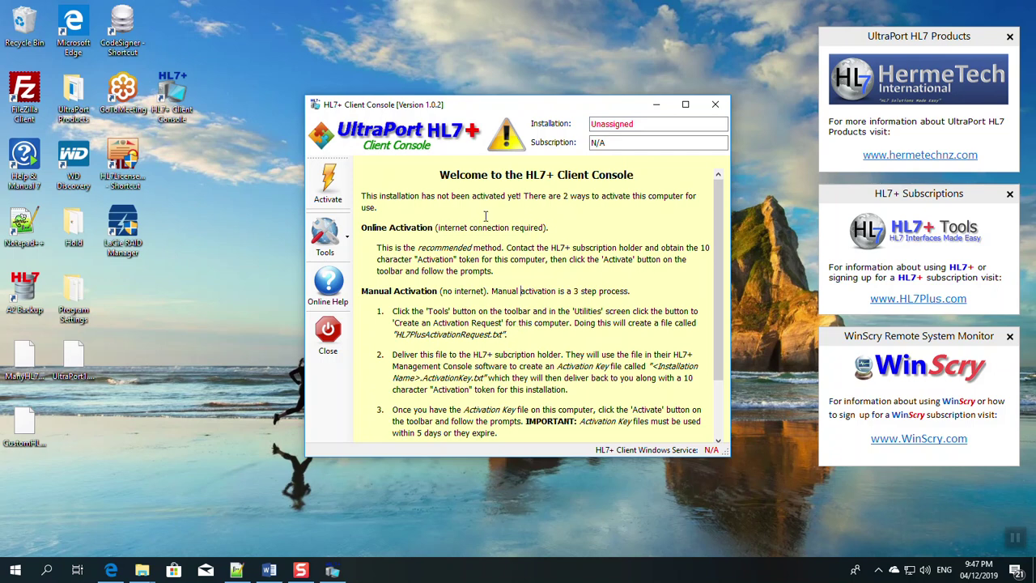
click(455, 251)
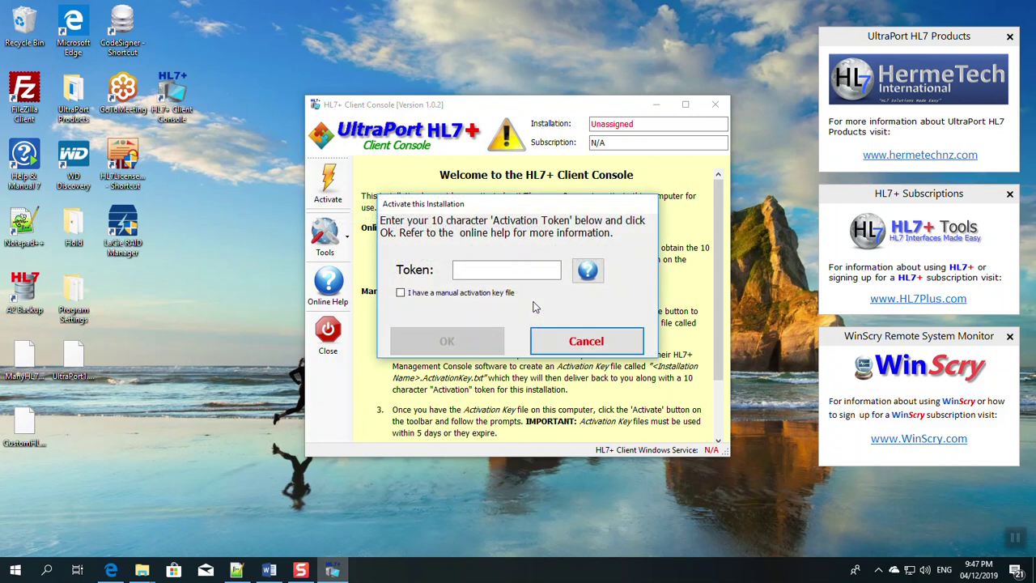
Copy the activation token from the Notepad++ file and return to the activation dialog's Token field
click(506, 269)
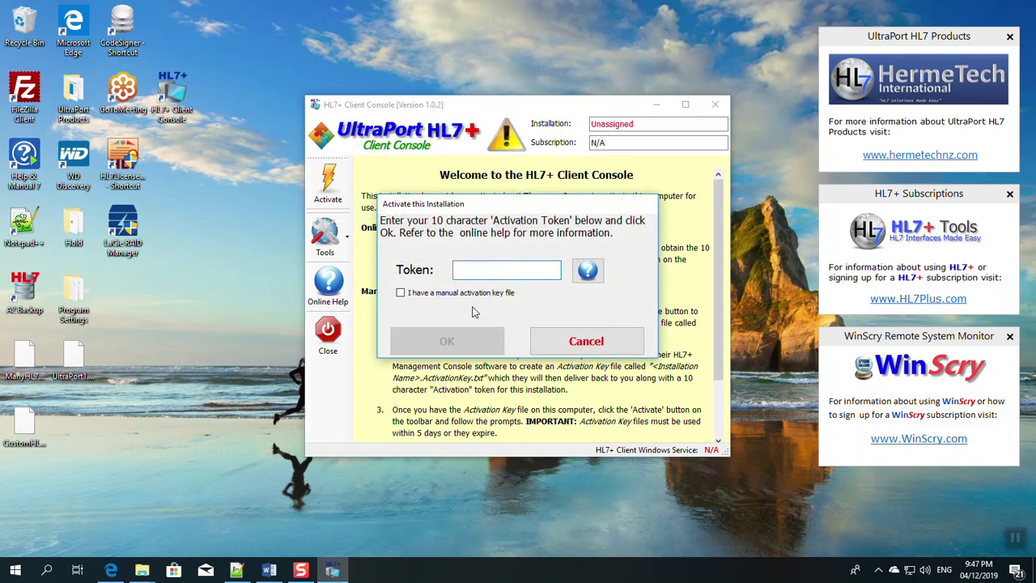
click(236, 570)
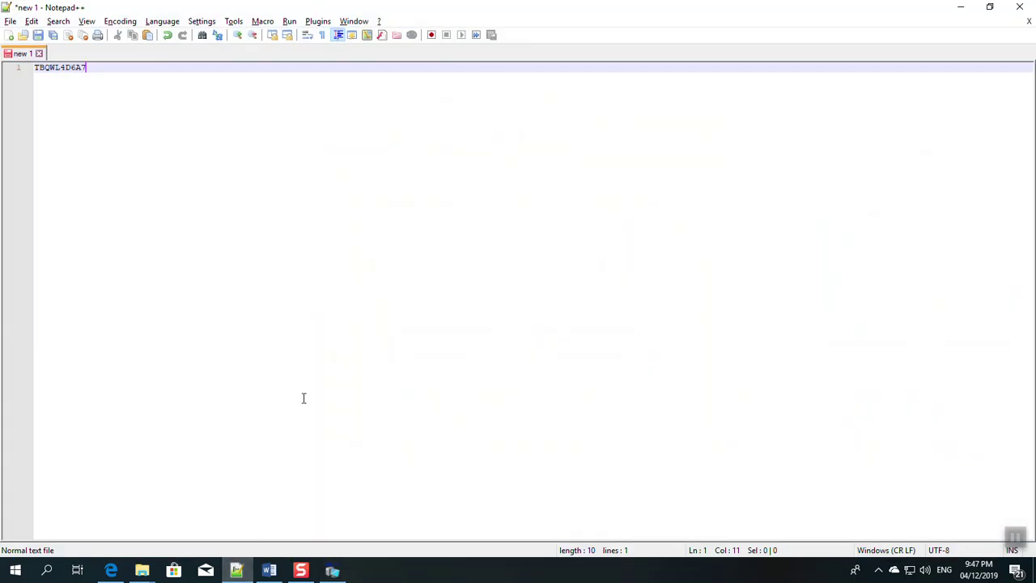
drag(89, 67, 26, 71)
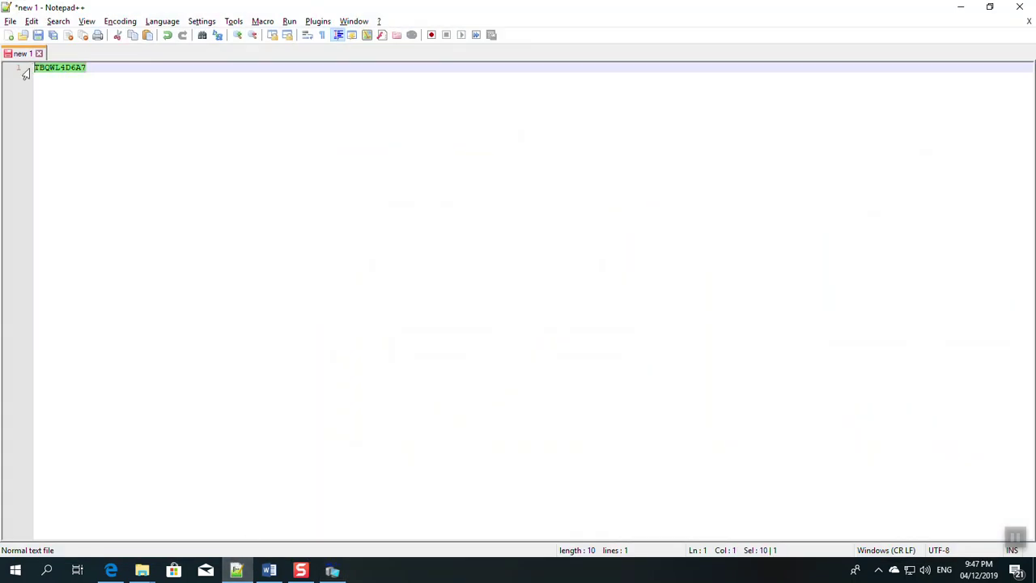
right_click(63, 72)
click(91, 92)
click(960, 8)
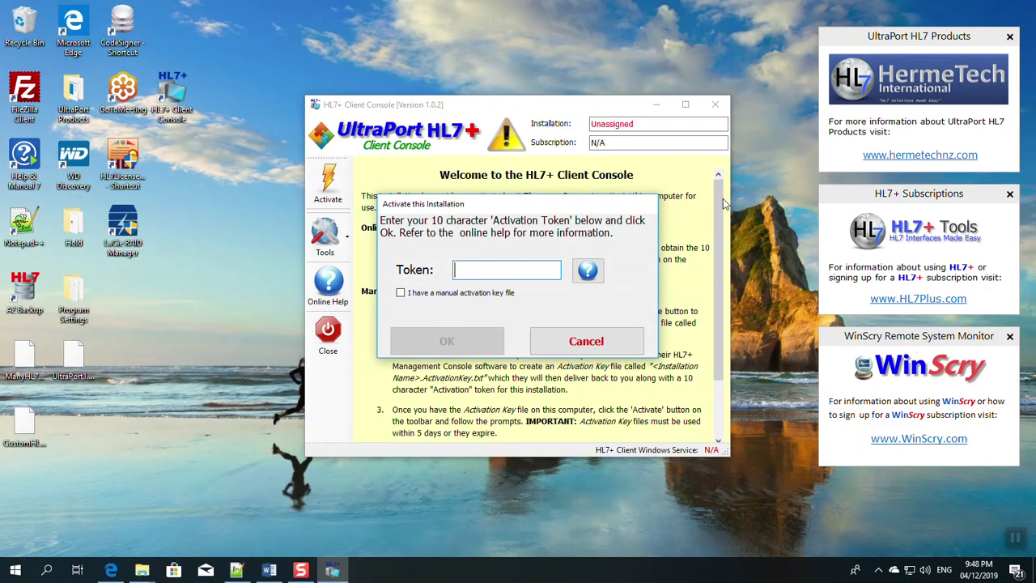
Paste the activation token into the Token field, activate the installation and accept the HL7+ Client Windows Service correction
right_click(495, 272)
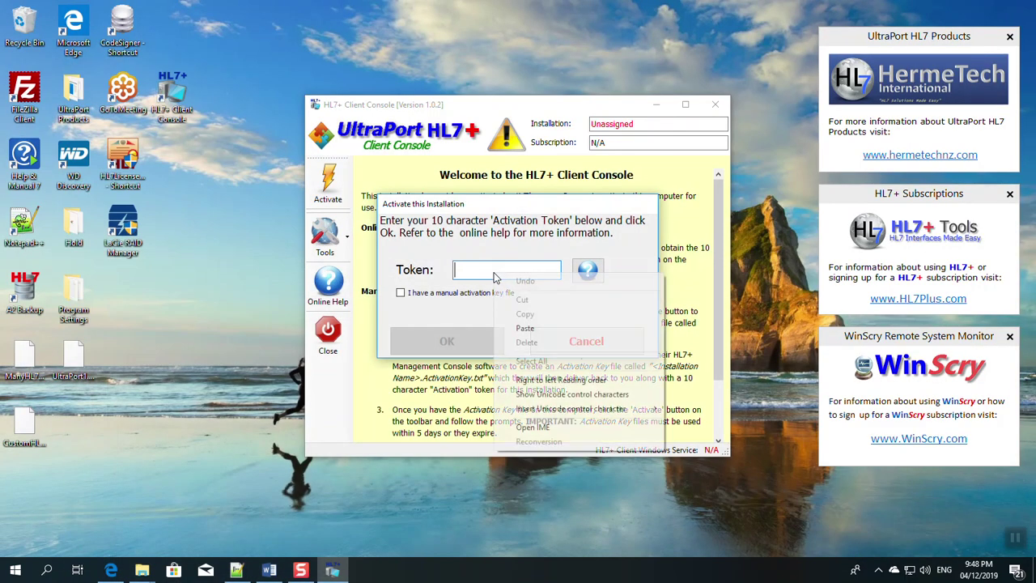
click(526, 328)
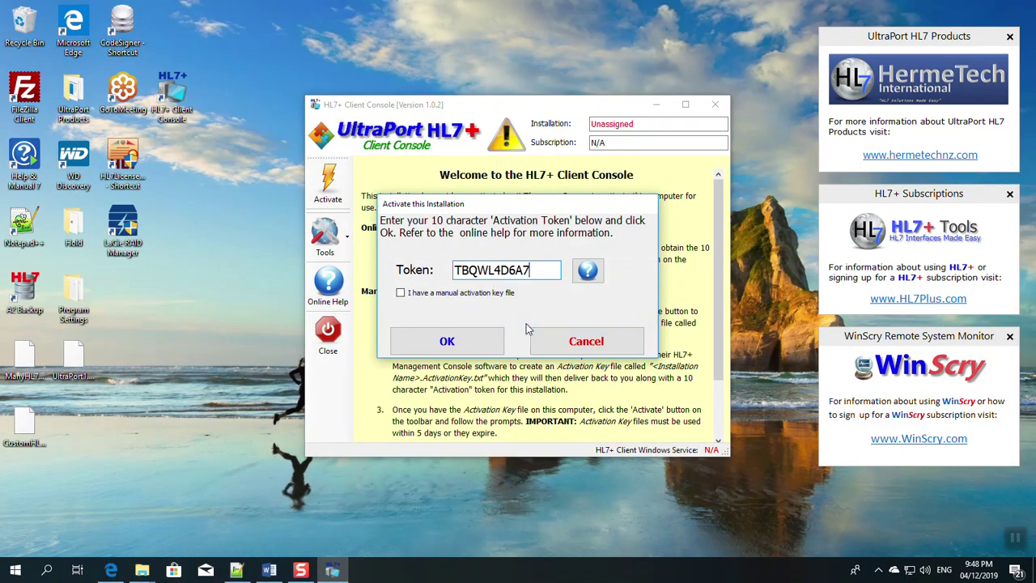
click(446, 344)
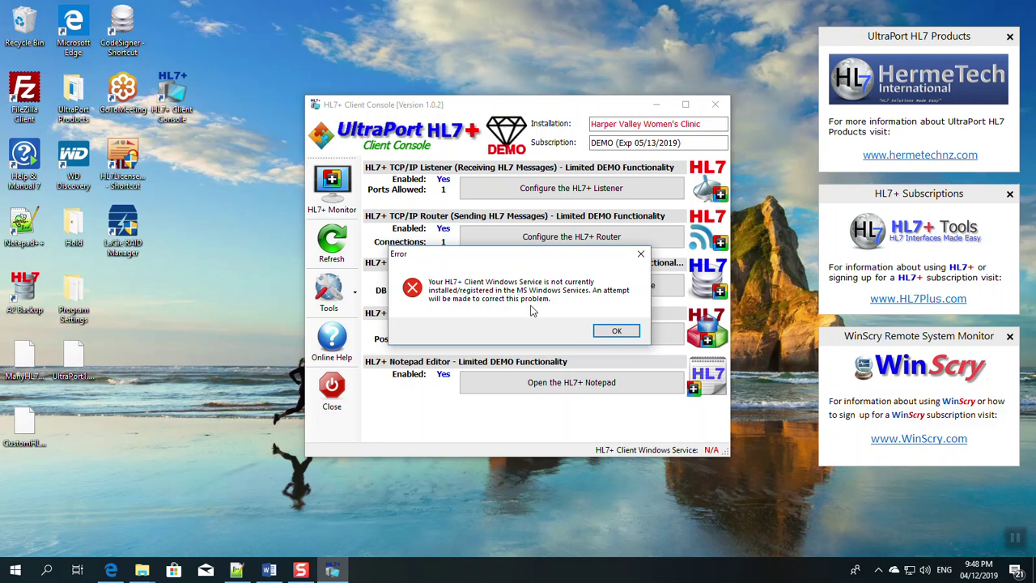
click(616, 331)
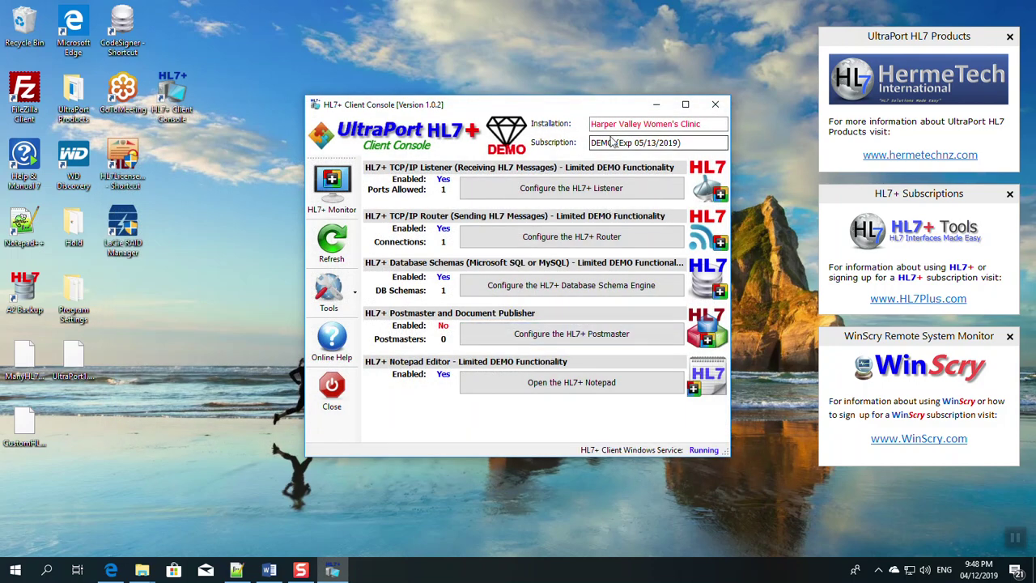
Check the activated installation's name, then open the HL7+ Notepad, look over its file commands and close it
drag(705, 124, 589, 125)
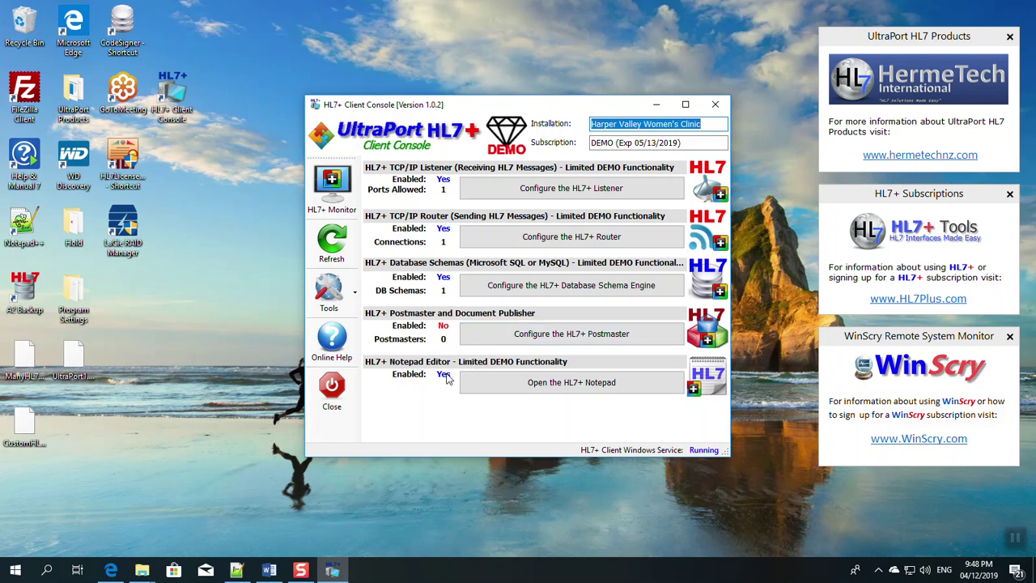
click(569, 386)
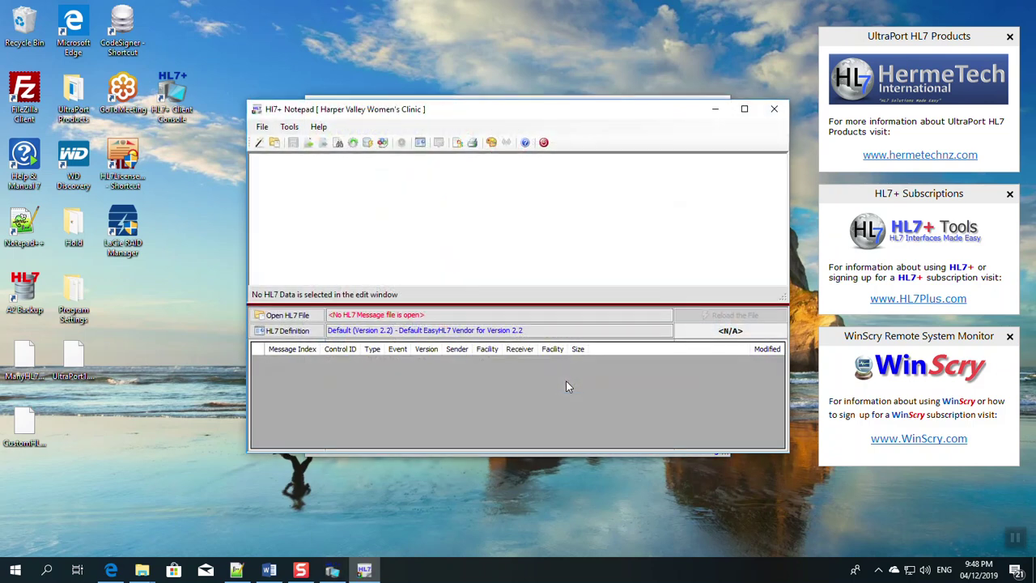
click(263, 128)
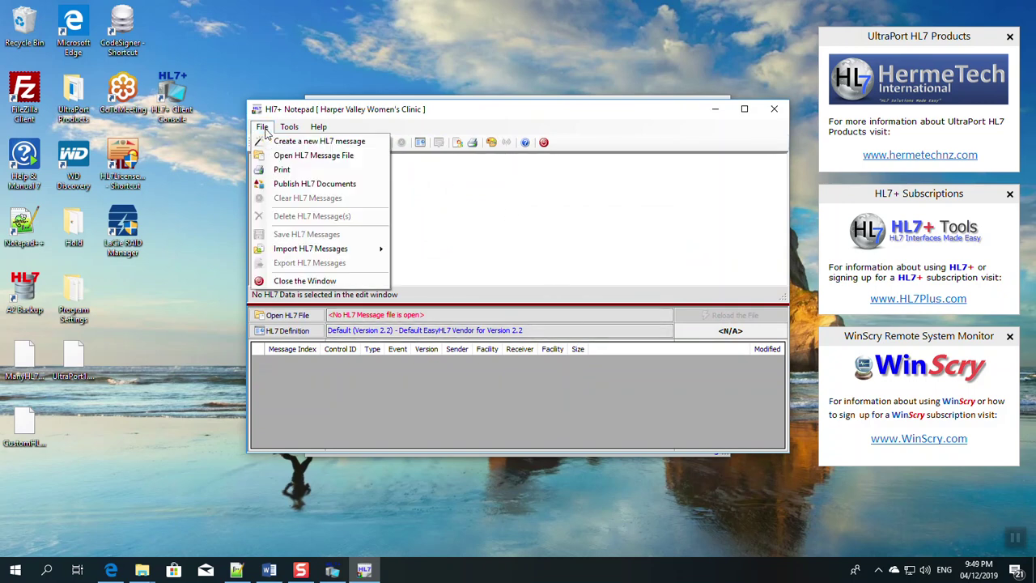
click(505, 237)
click(772, 108)
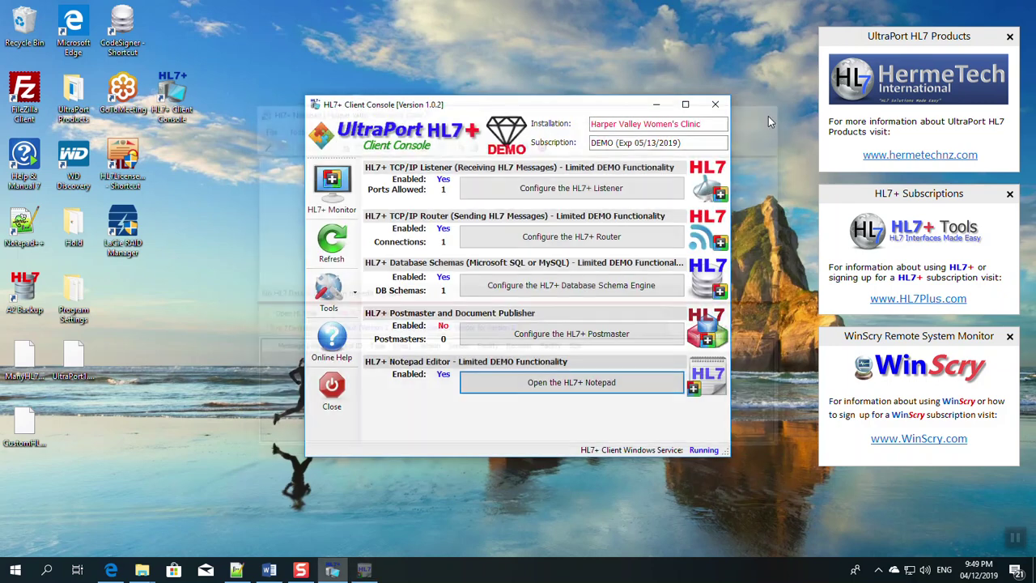
Create a desktop shortcut for the HL7+ Notepad, place it below the HL7+ Client Console icon, and test that it opens the editor
click(333, 288)
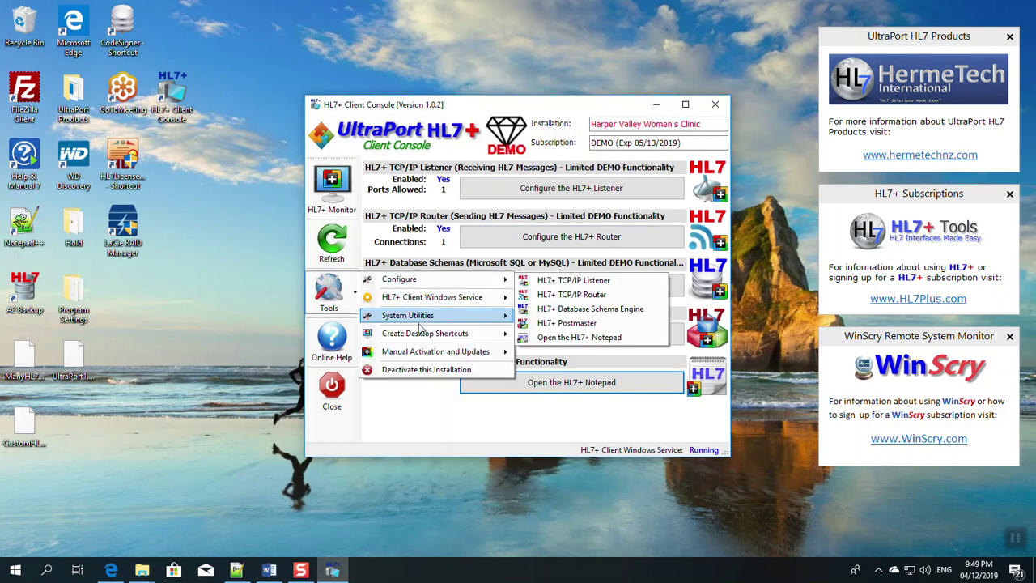
mouse_move(421, 332)
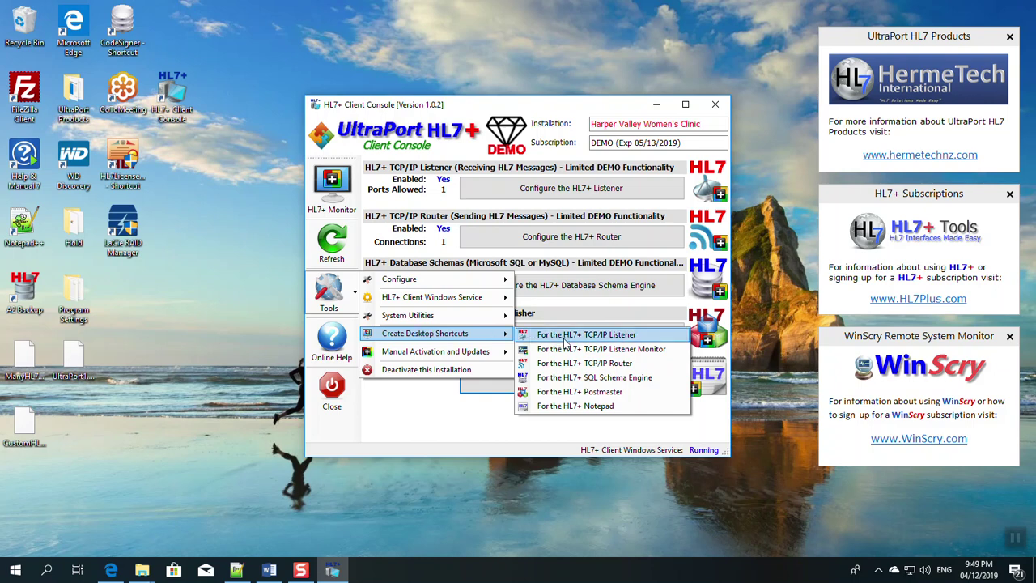
click(562, 406)
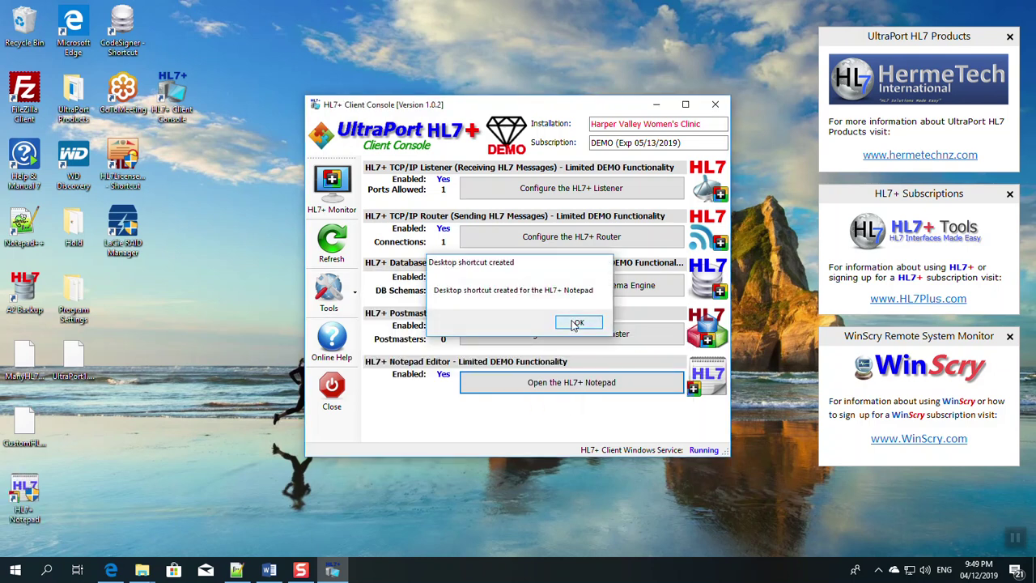
click(575, 323)
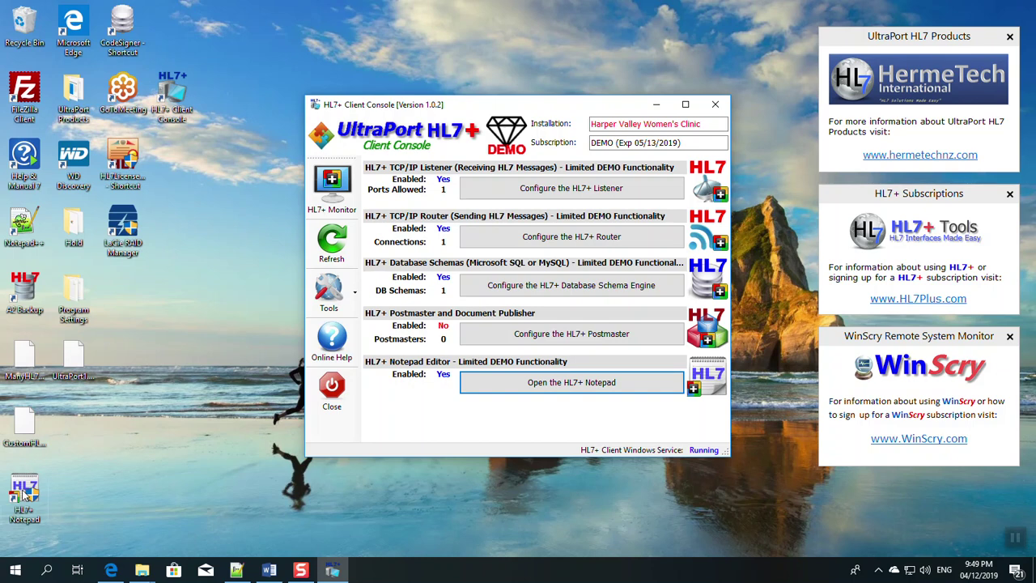
drag(25, 494, 176, 166)
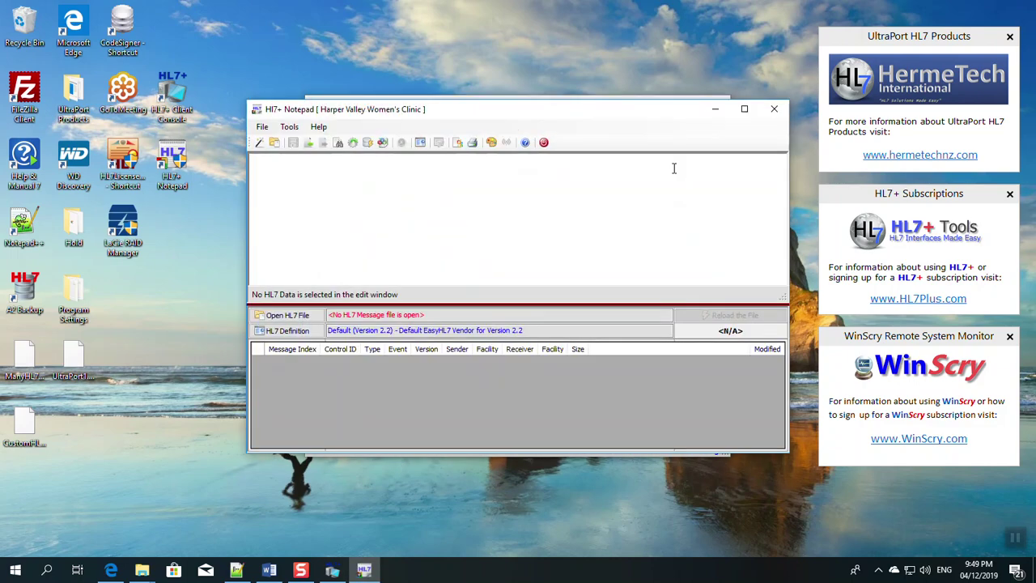
click(773, 108)
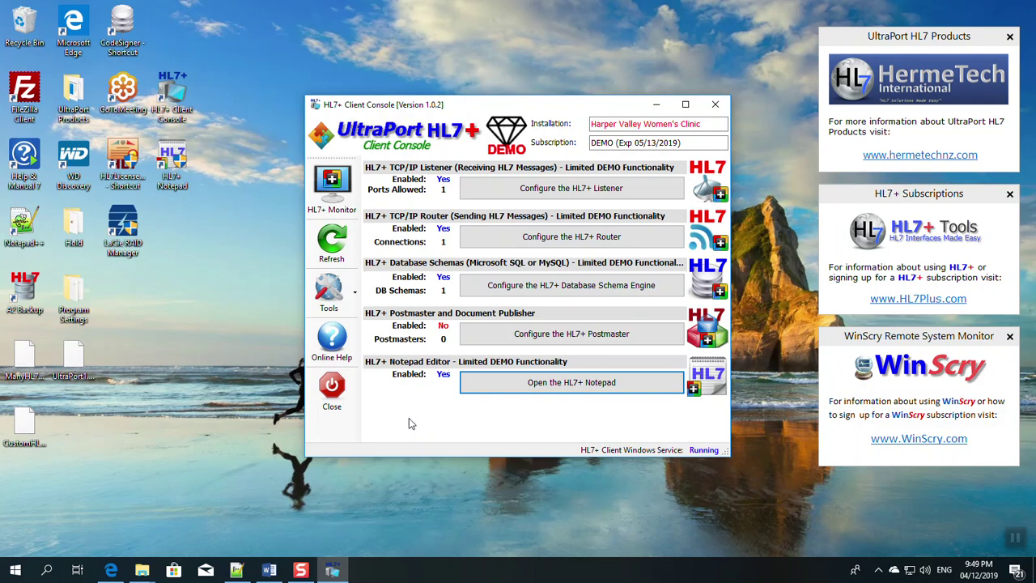
Strike through the Step 5 line in the Word checklist and minimize the document
click(268, 570)
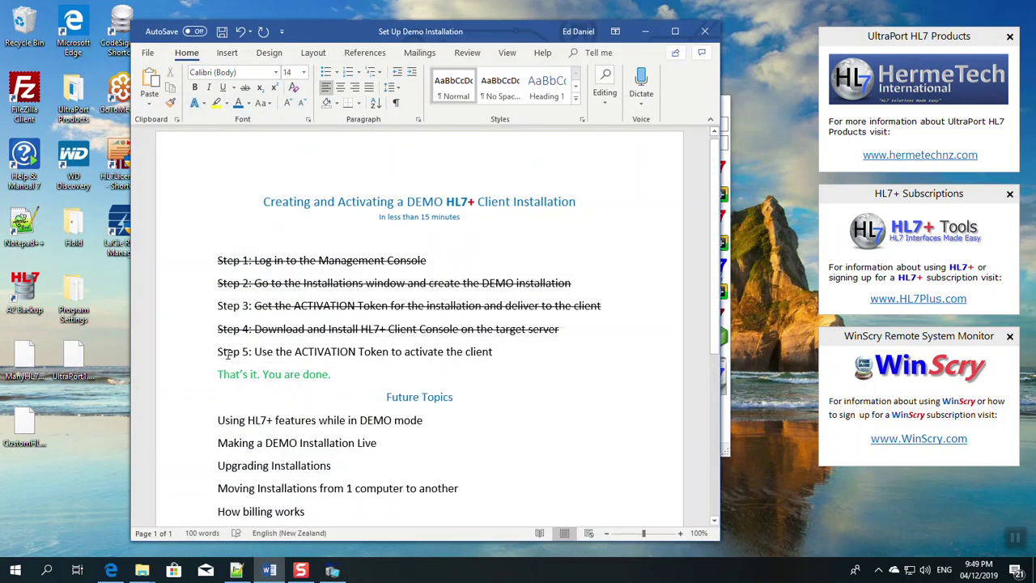
drag(218, 351, 495, 351)
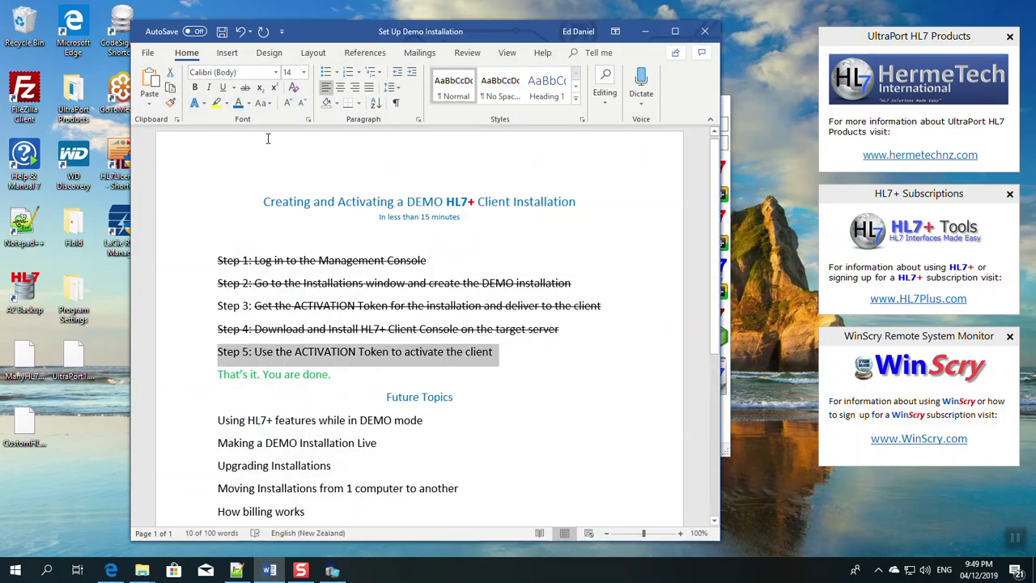
click(245, 87)
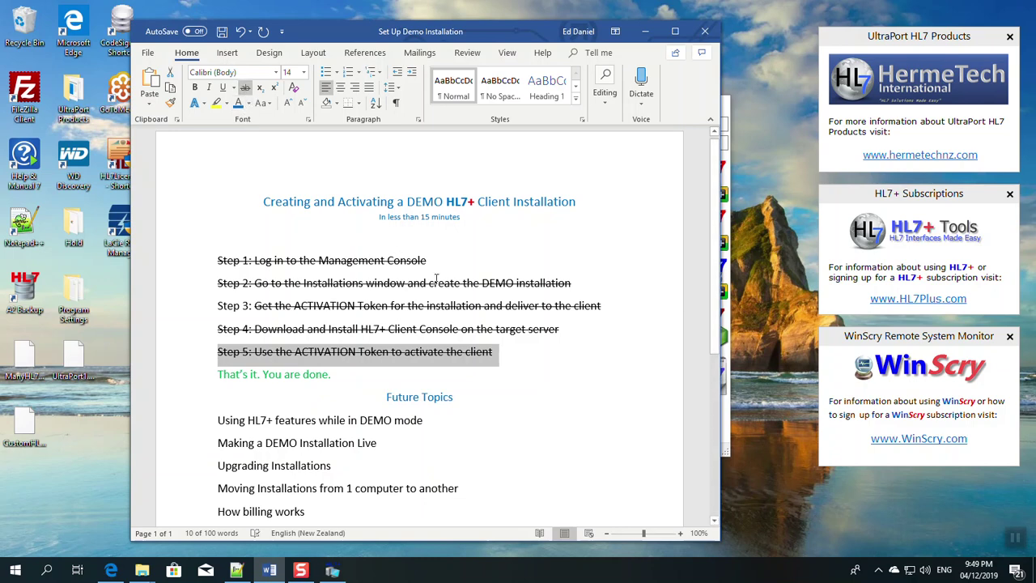
click(645, 31)
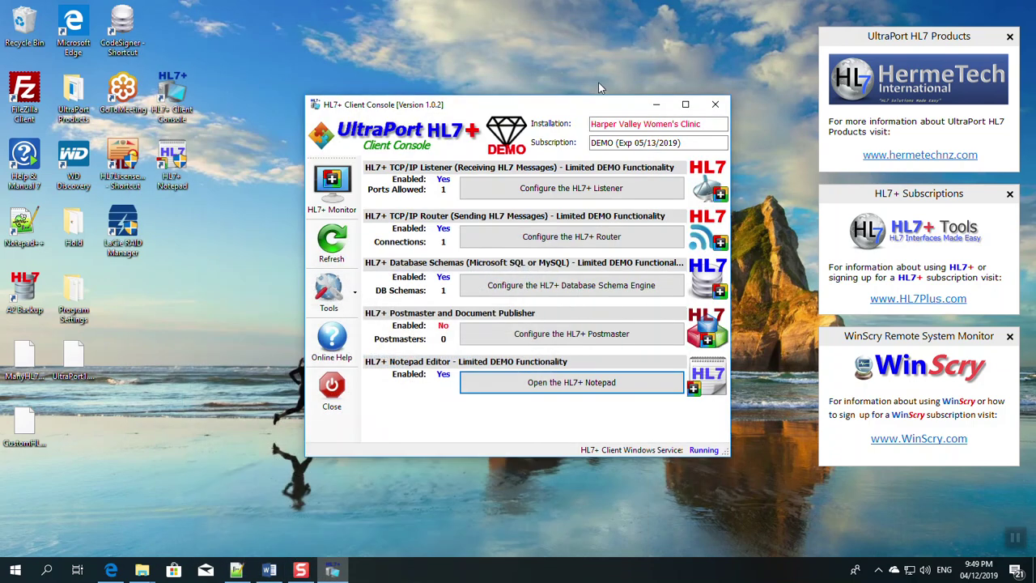